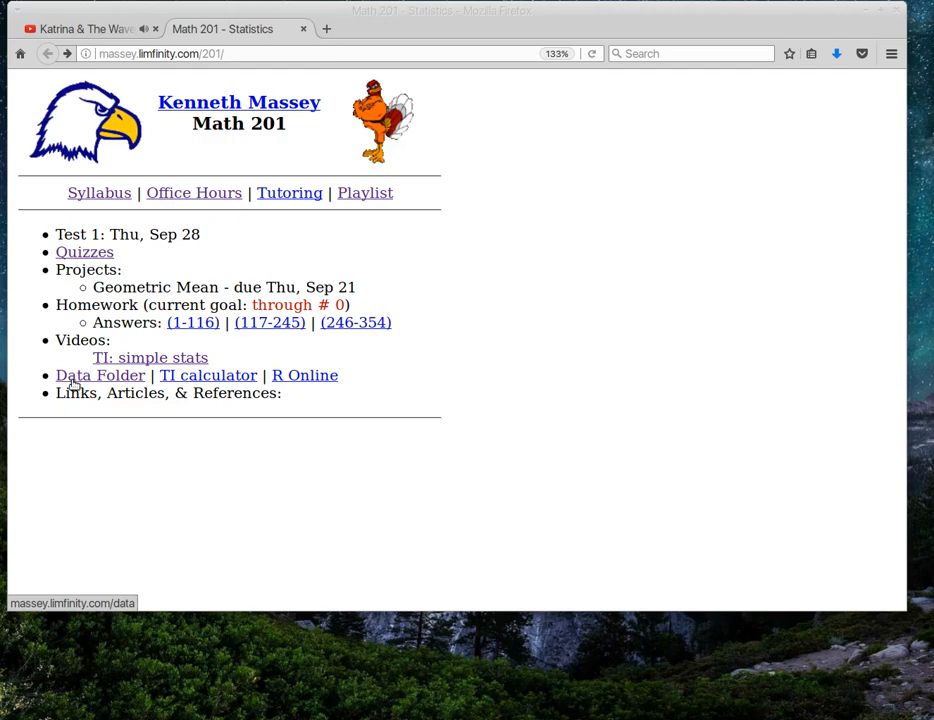
# Step: Open the Math 201 Data Folder and scroll the file listing down to fitbit.xlsx
pyautogui.click(85, 378)
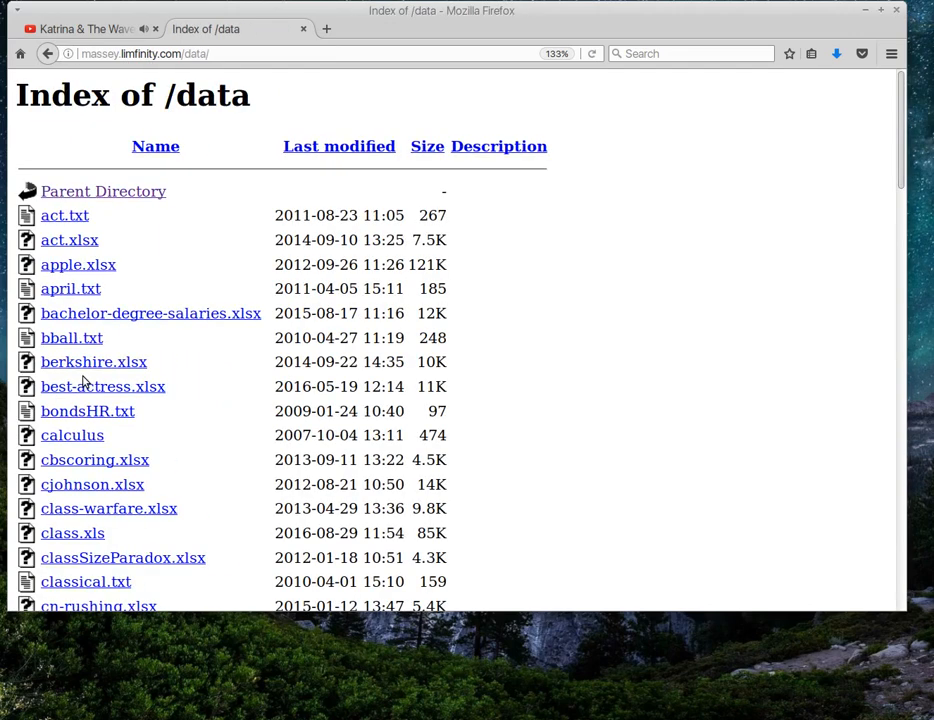
pyautogui.scroll(-1, 209, 398)
pyautogui.scroll(-6, 213, 395)
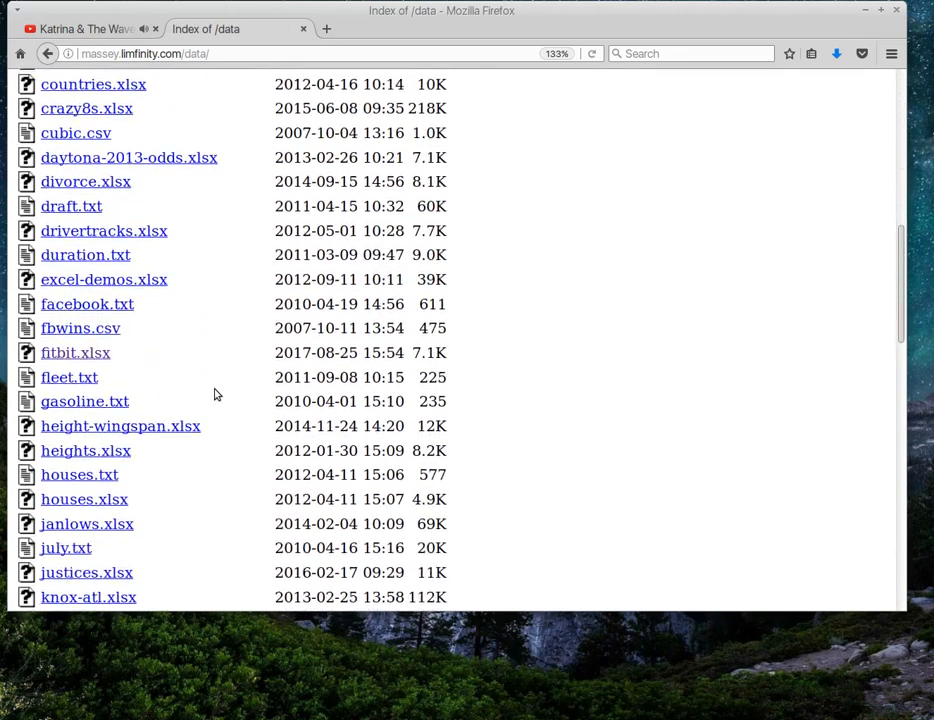
# Step: Open fitbit.xlsx with Gnumeric and move the spreadsheet window over the browser
pyautogui.click(100, 343)
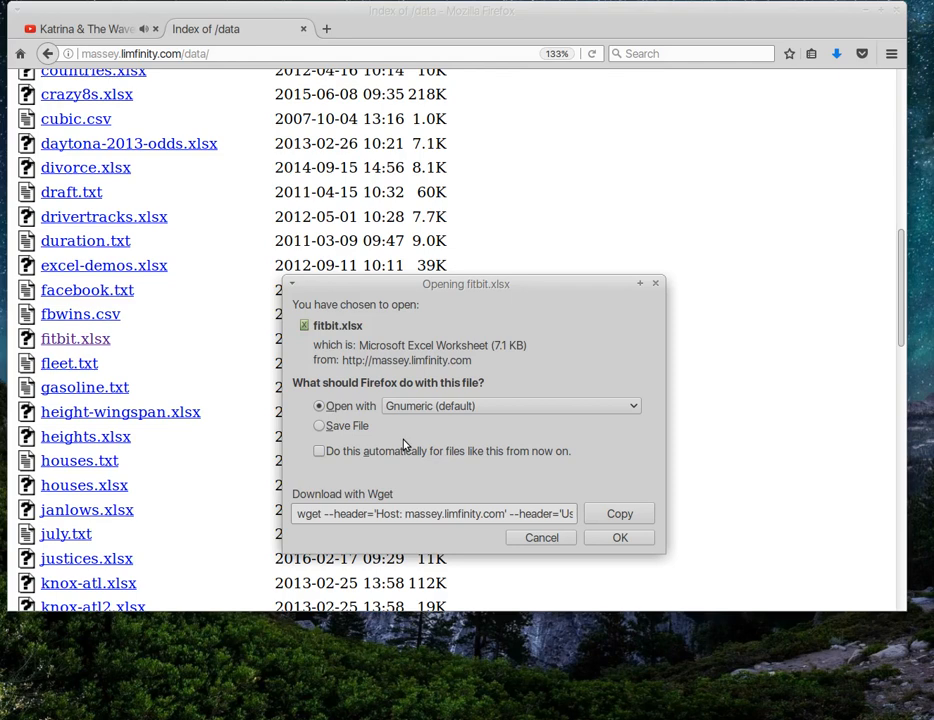
pyautogui.click(620, 539)
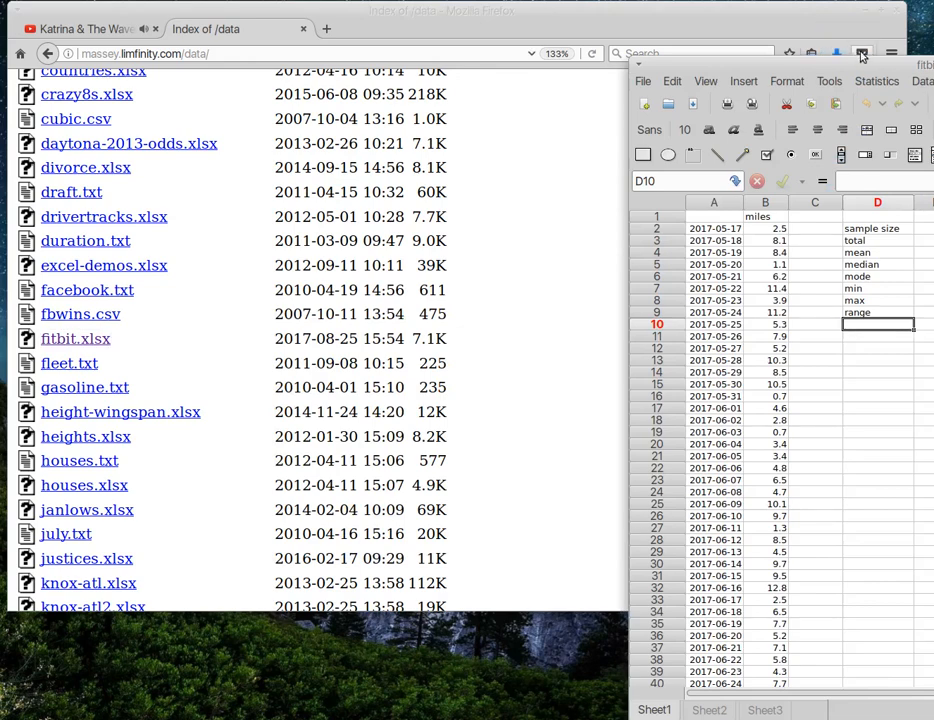
pyautogui.moveTo(840, 63); pyautogui.dragTo(228, 17)
pyautogui.click(524, 56)
# Step: Zoom the sheet to 200% and inspect the first and last dates and miles values
pyautogui.click(501, 86)
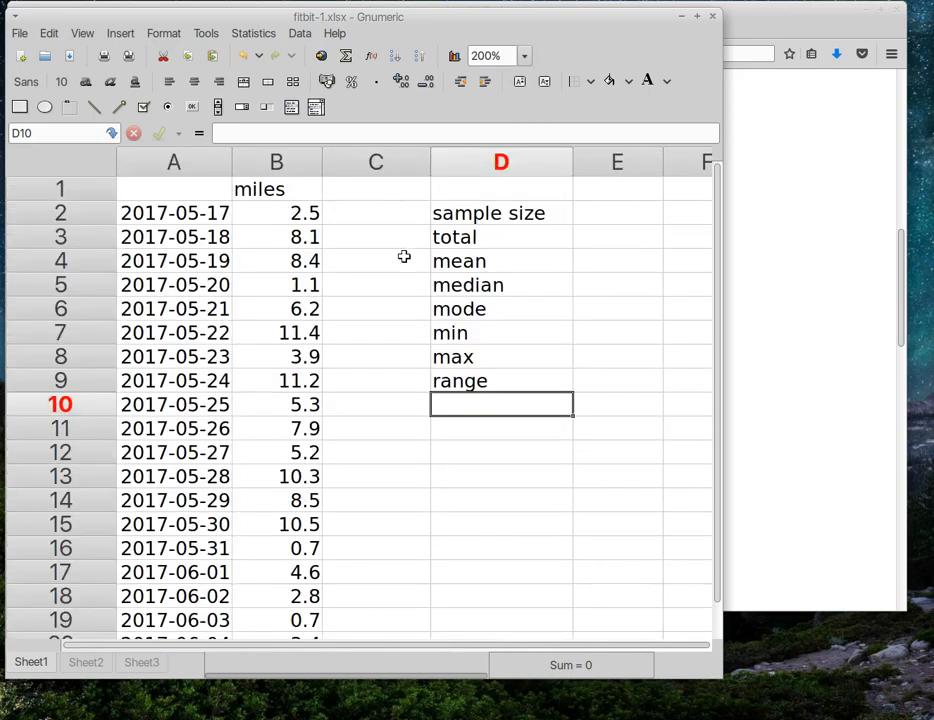
pyautogui.click(187, 212)
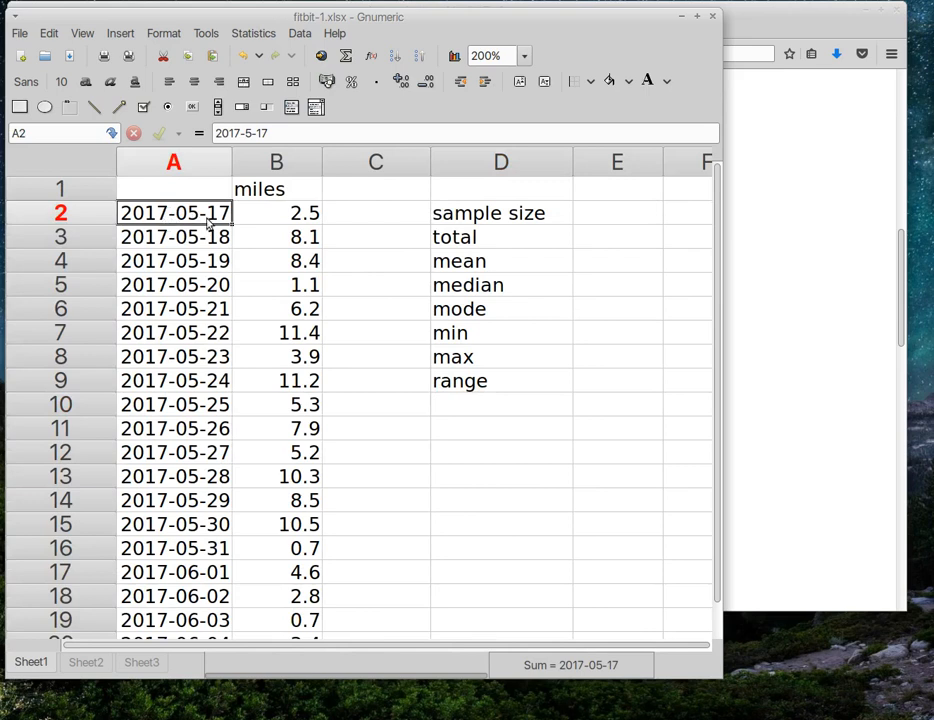
pyautogui.scroll(-3, 194, 240)
pyautogui.scroll(3, 194, 246)
pyautogui.click(288, 213)
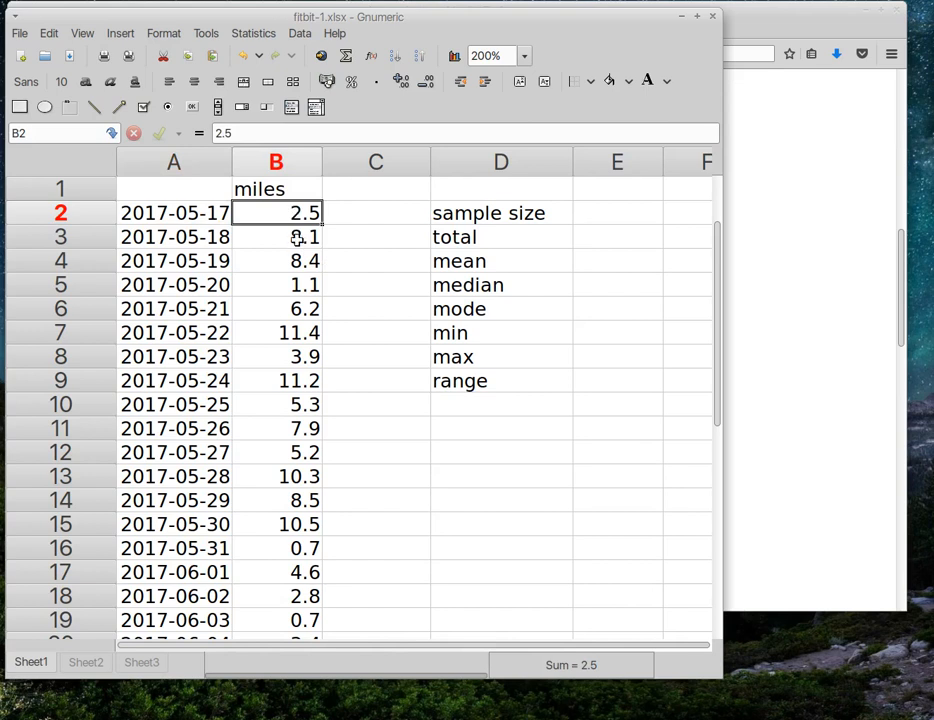
pyautogui.click(297, 238)
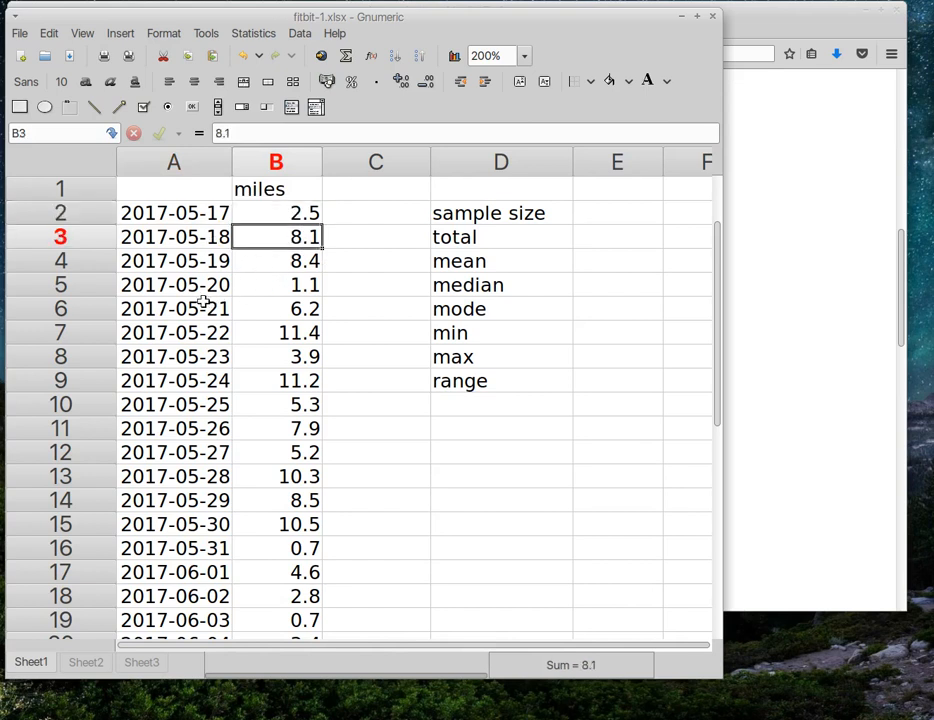
pyautogui.scroll(-10, 203, 300)
pyautogui.click(204, 407)
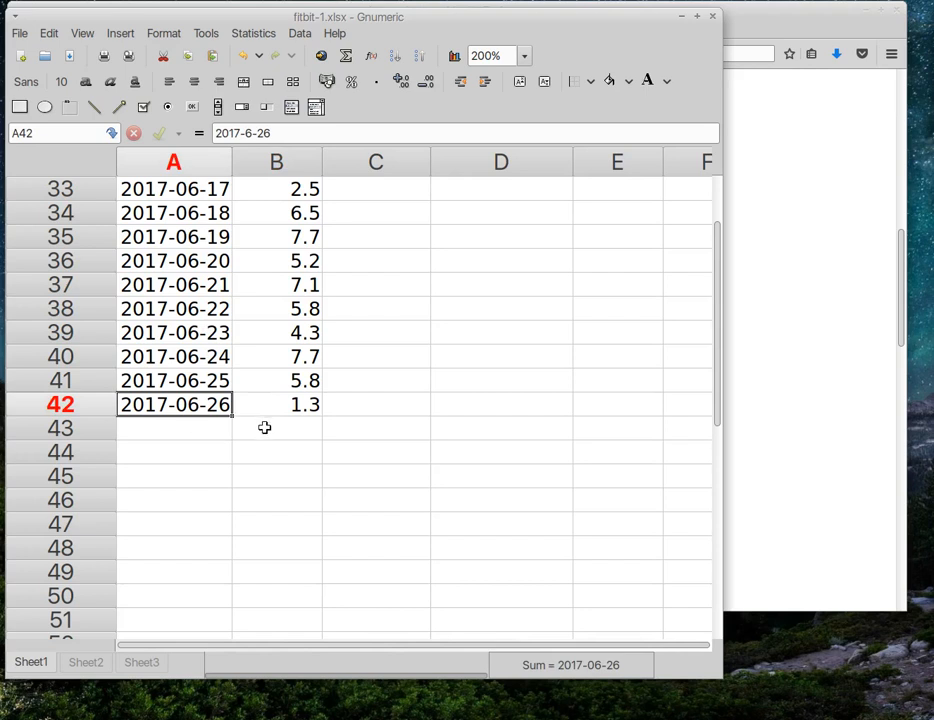
pyautogui.scroll(10, 264, 427)
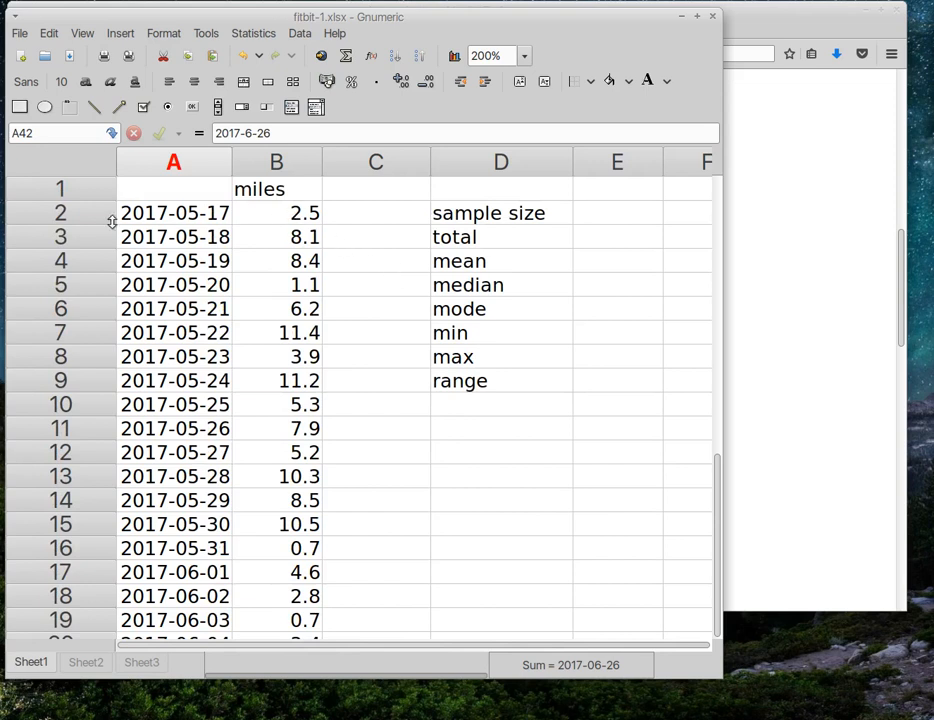
# Step: Select columns A and B, then rows 2, 42 and 1, to review the data layout
pyautogui.click(182, 168)
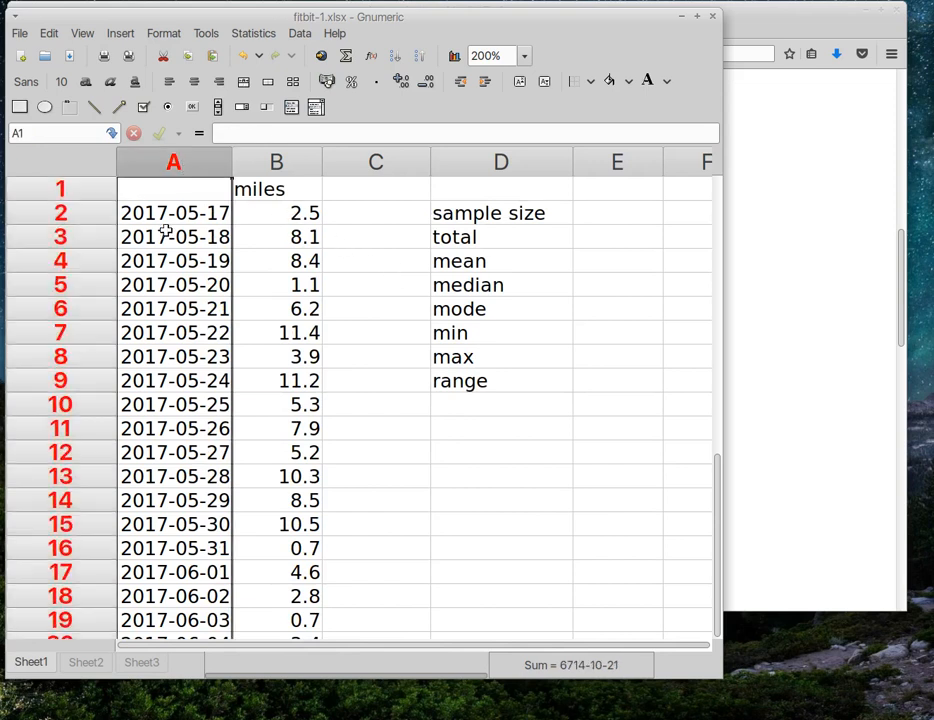
pyautogui.click(289, 169)
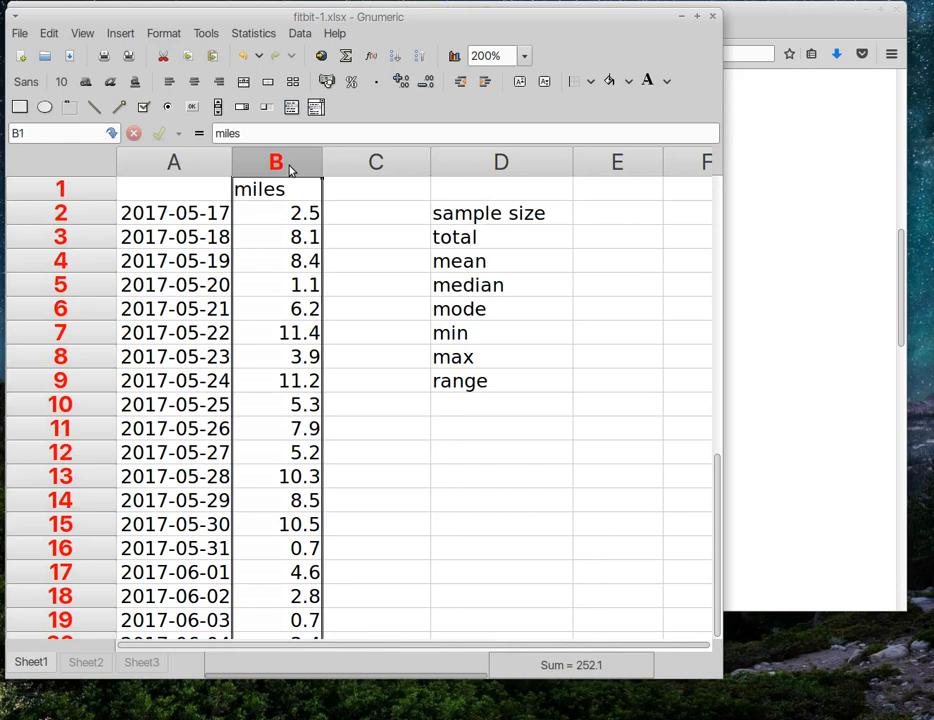
pyautogui.click(85, 217)
pyautogui.scroll(-12, 138, 354)
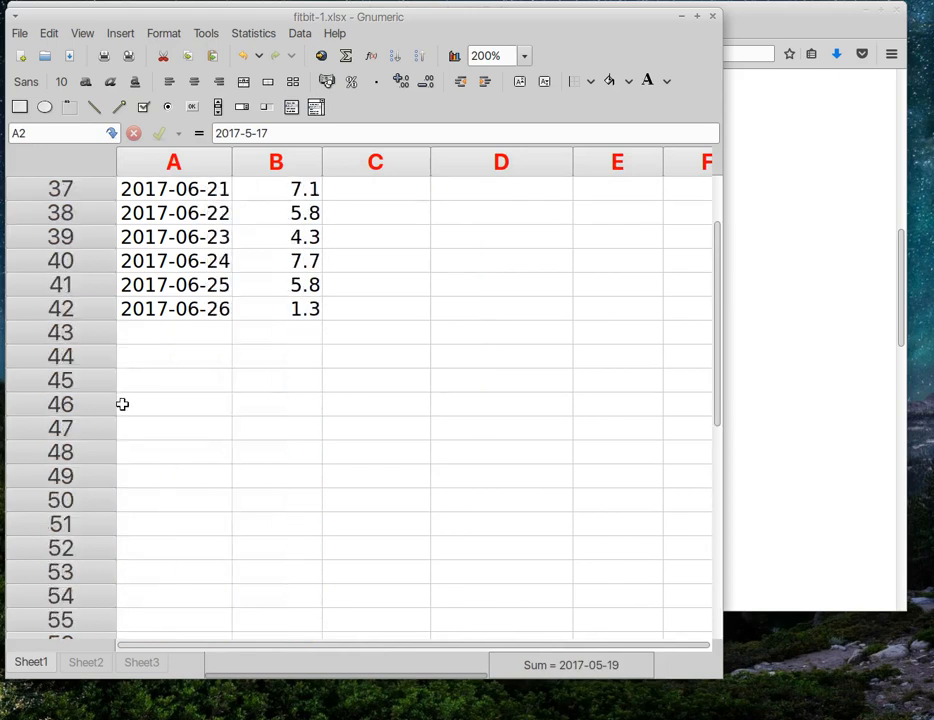
pyautogui.click(87, 309)
pyautogui.scroll(12, 186, 335)
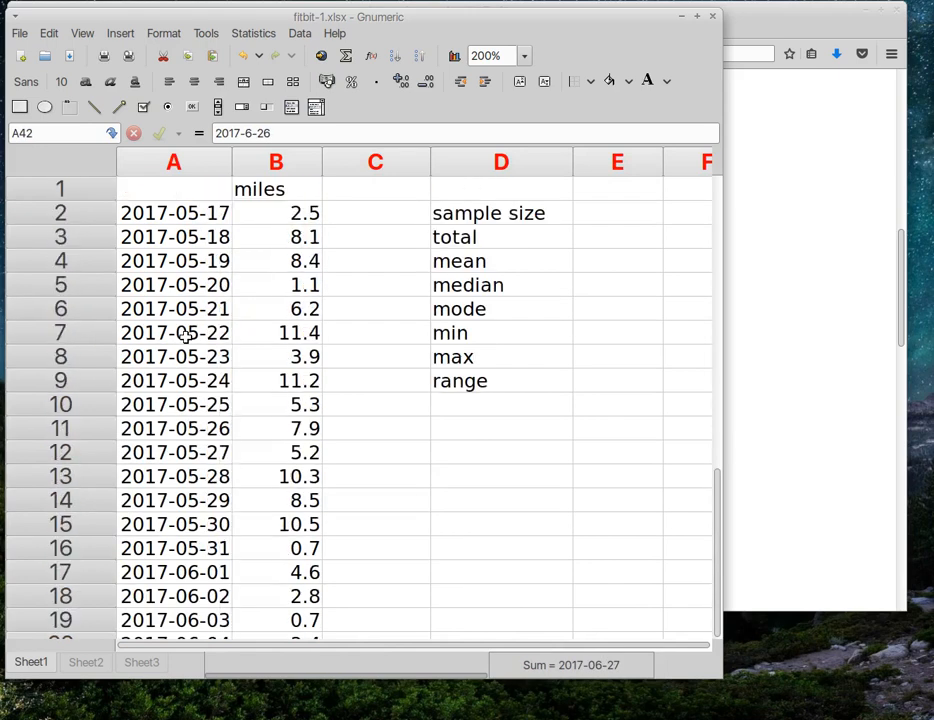
pyautogui.click(100, 190)
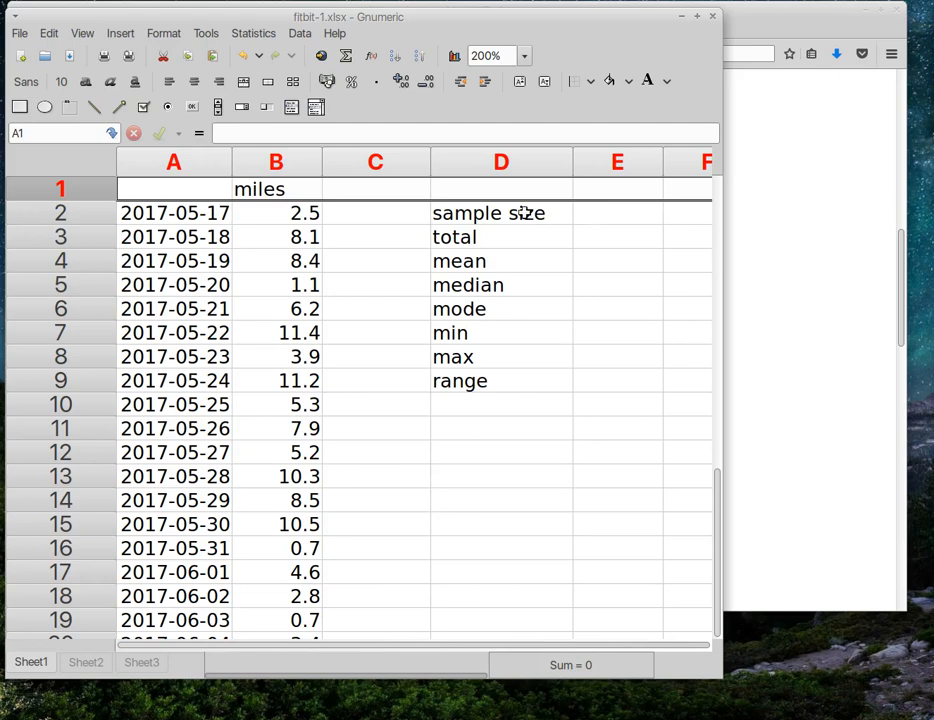
pyautogui.scroll(-10, 319, 369)
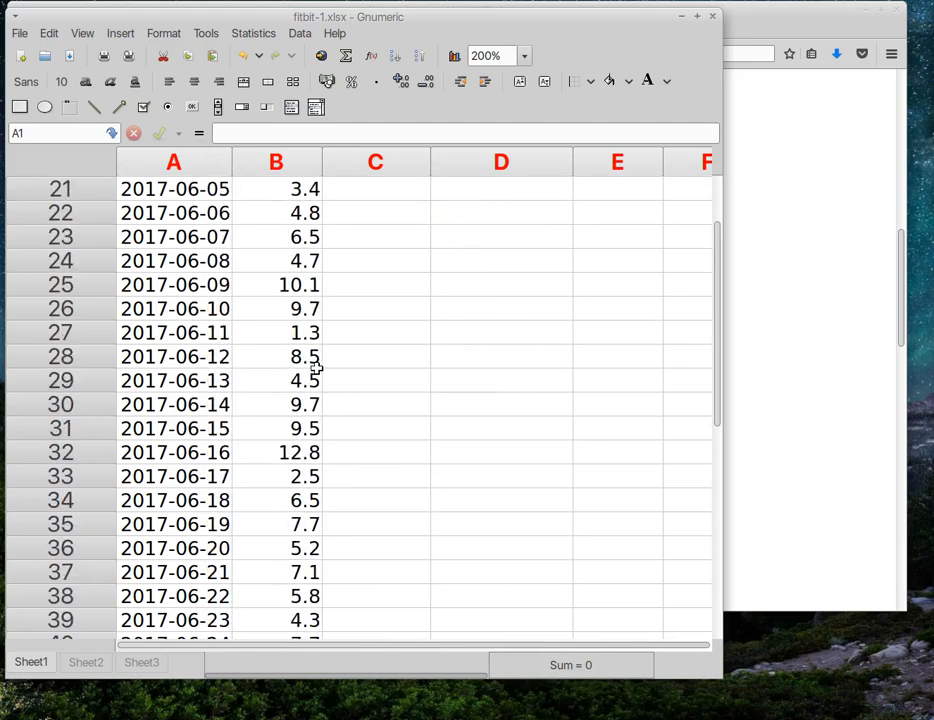
pyautogui.scroll(10, 188, 386)
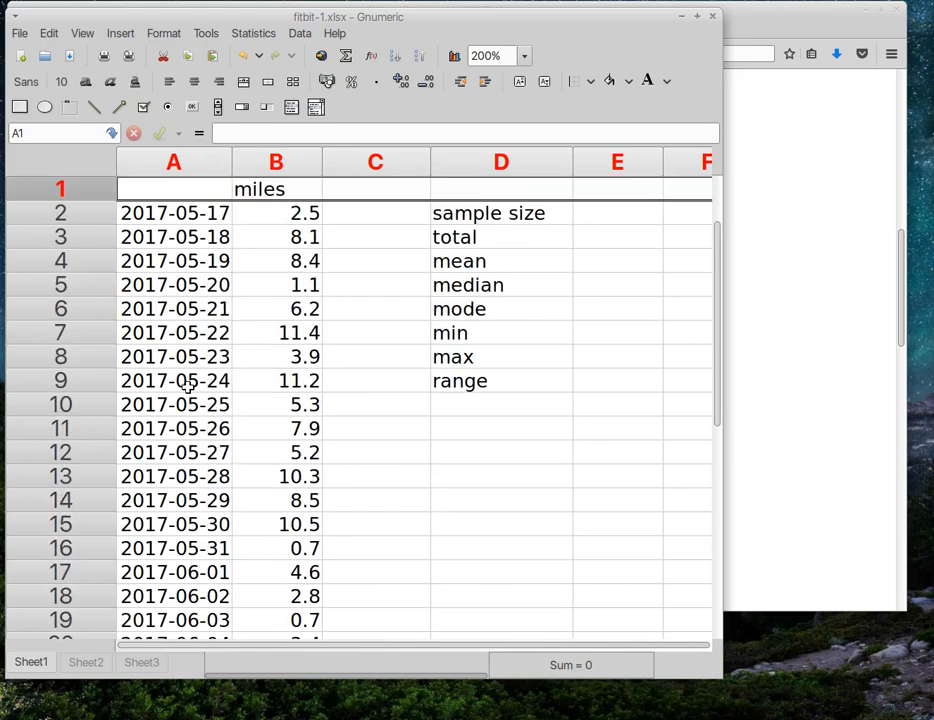
# Step: Enter =count(b2:b42) in E2 for a sample size of 41, checking B2 and B42
pyautogui.click(598, 214)
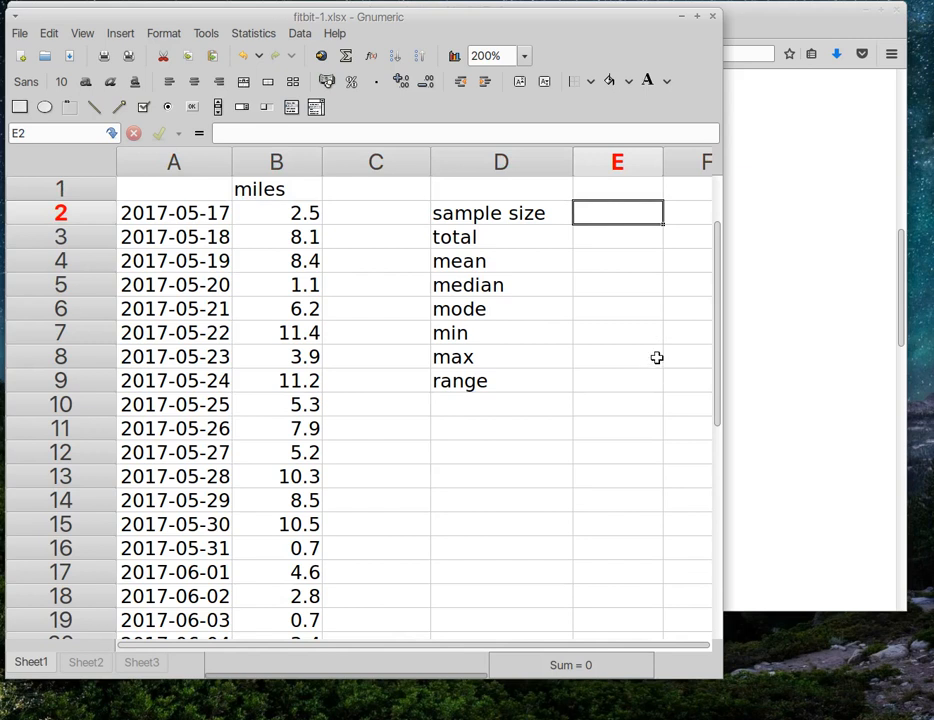
pyautogui.write('=')
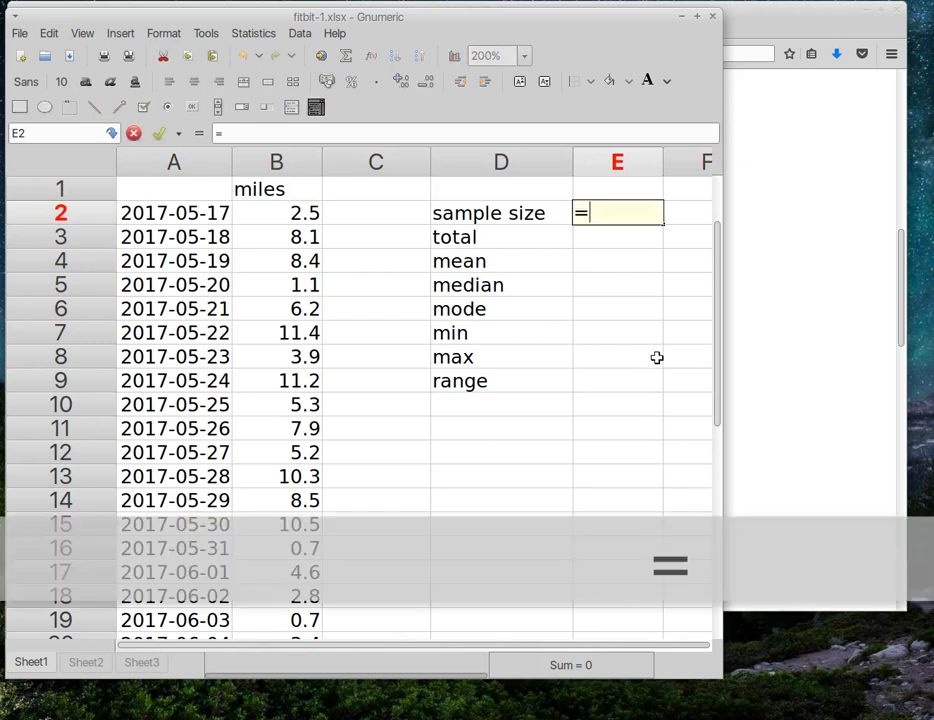
pyautogui.write('count')
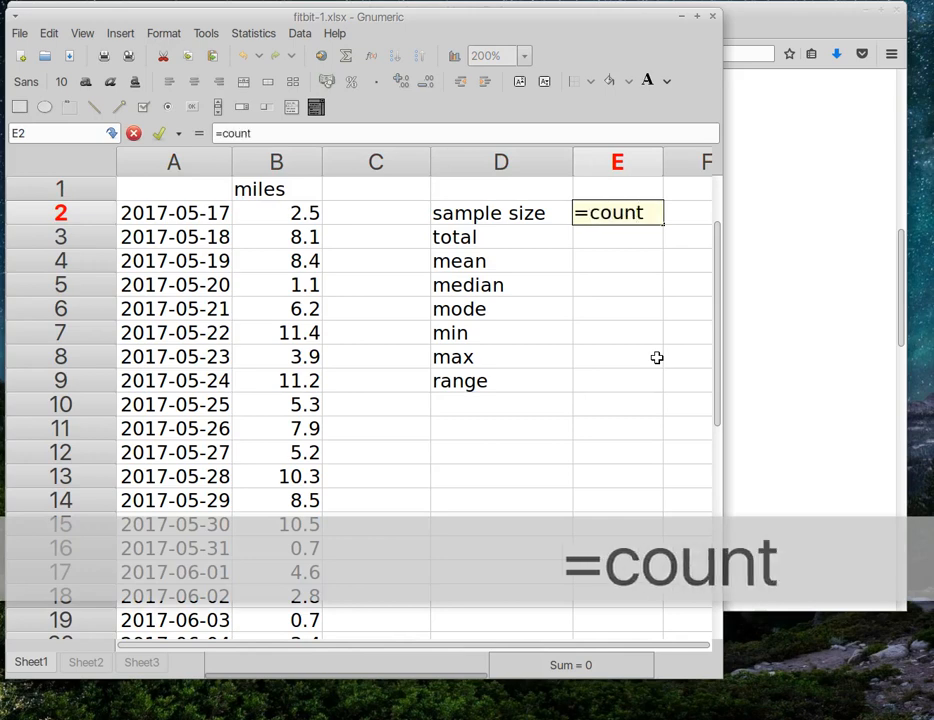
pyautogui.write('(b')
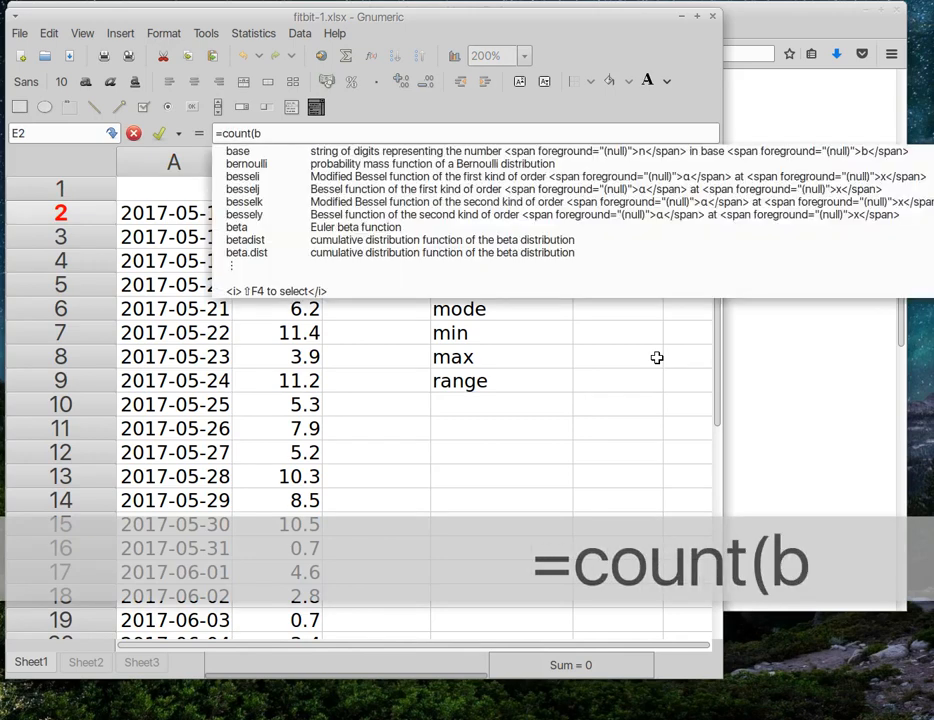
pyautogui.write('2:b4')
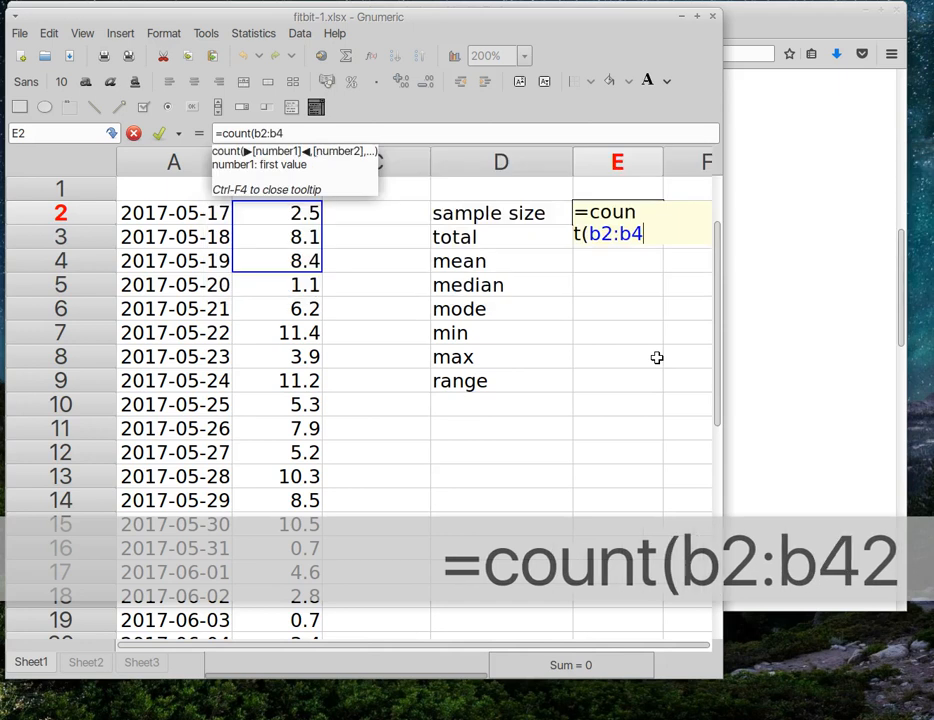
pyautogui.write('2)')
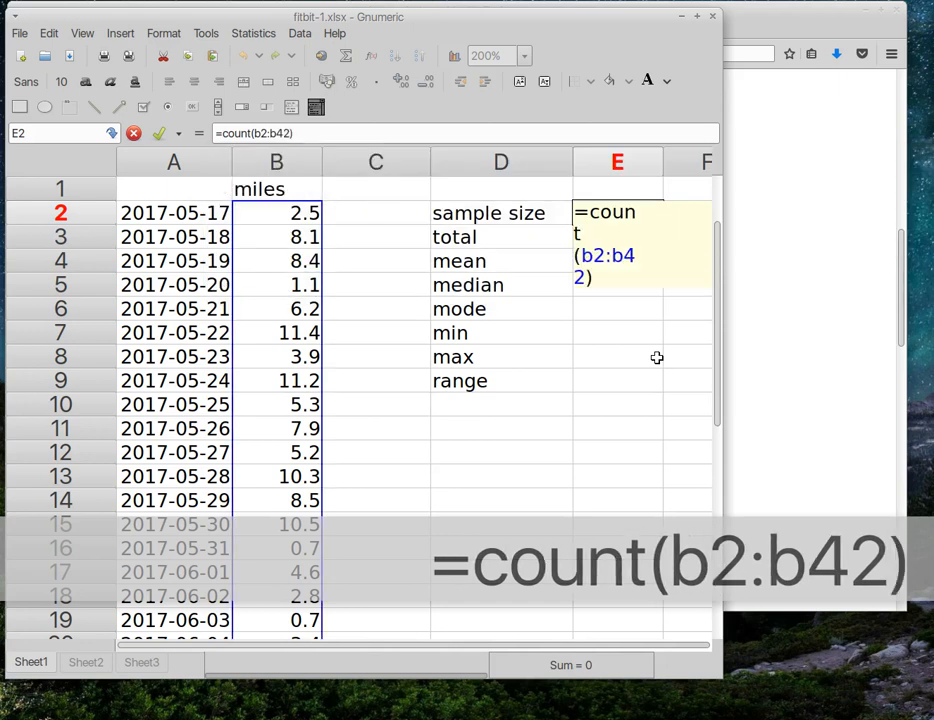
pyautogui.press('Return')
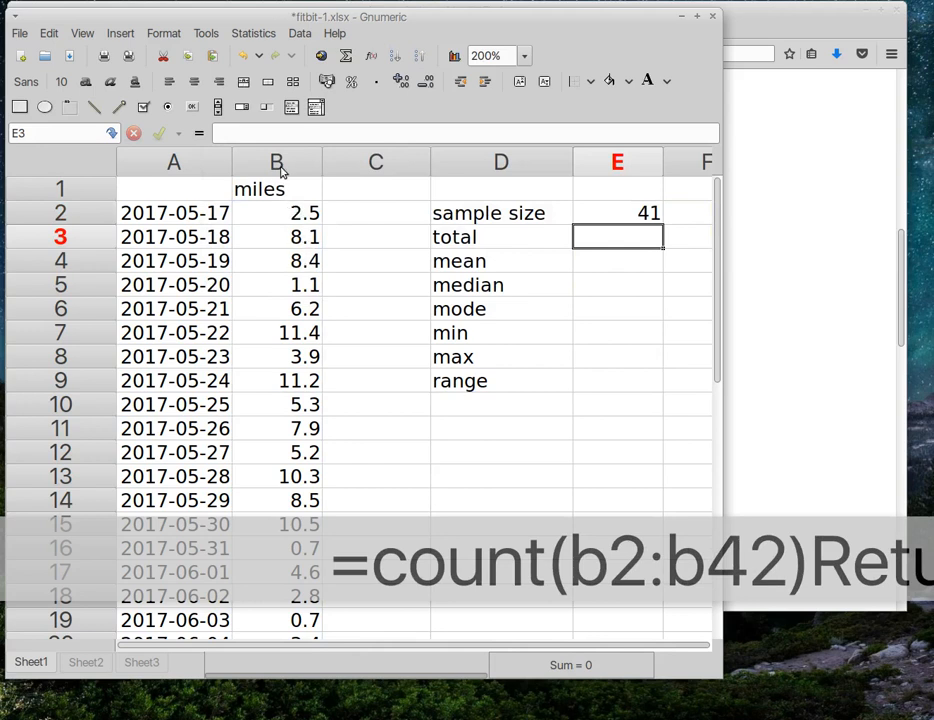
pyautogui.click(271, 207)
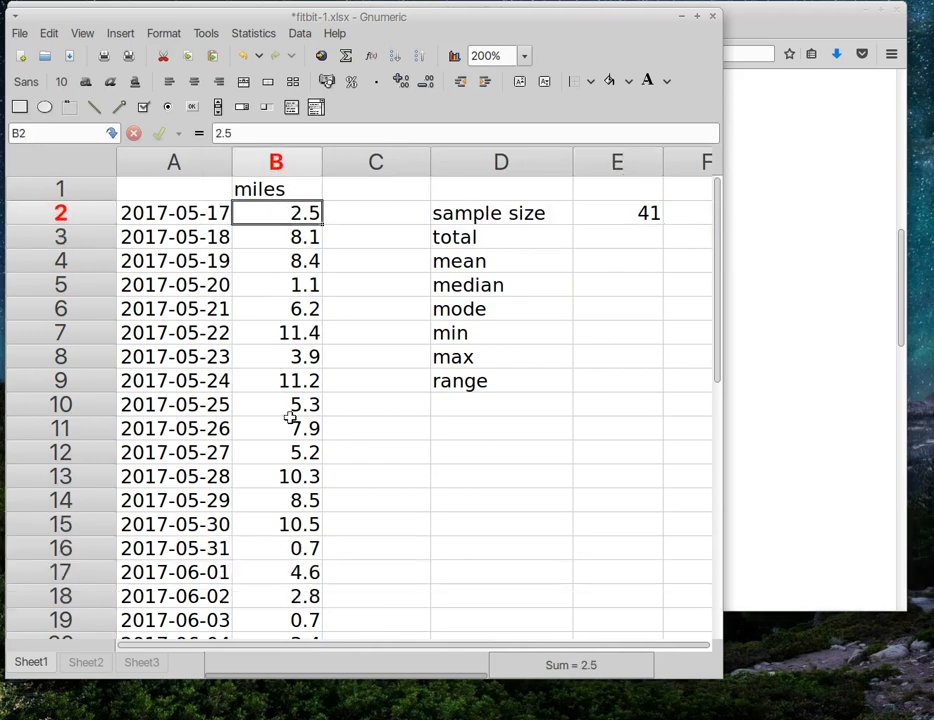
pyautogui.scroll(-9, 290, 415)
pyautogui.click(286, 506)
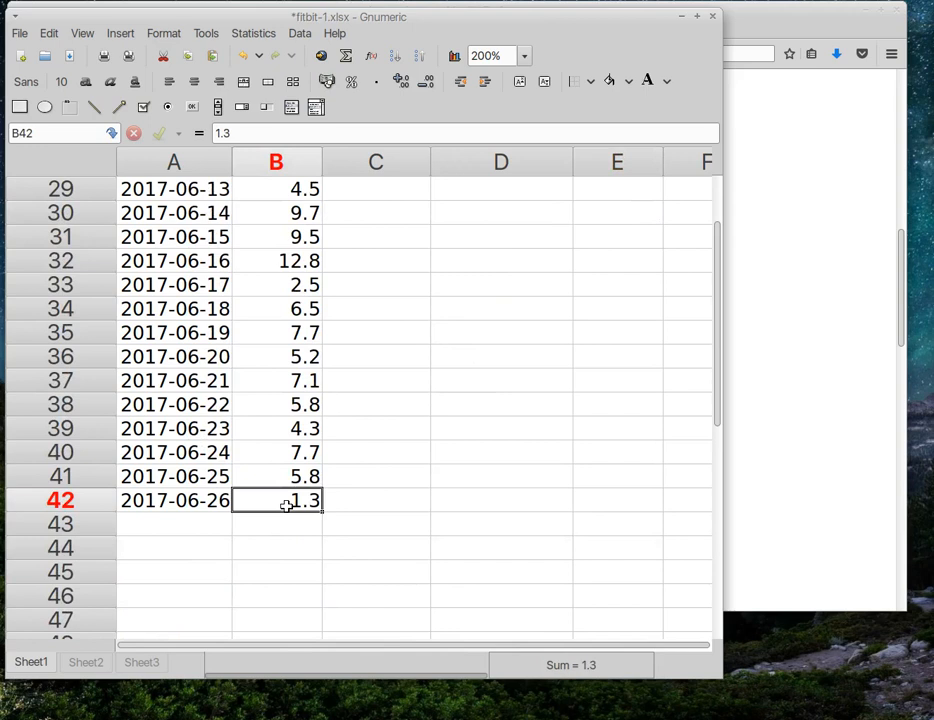
pyautogui.scroll(9, 320, 480)
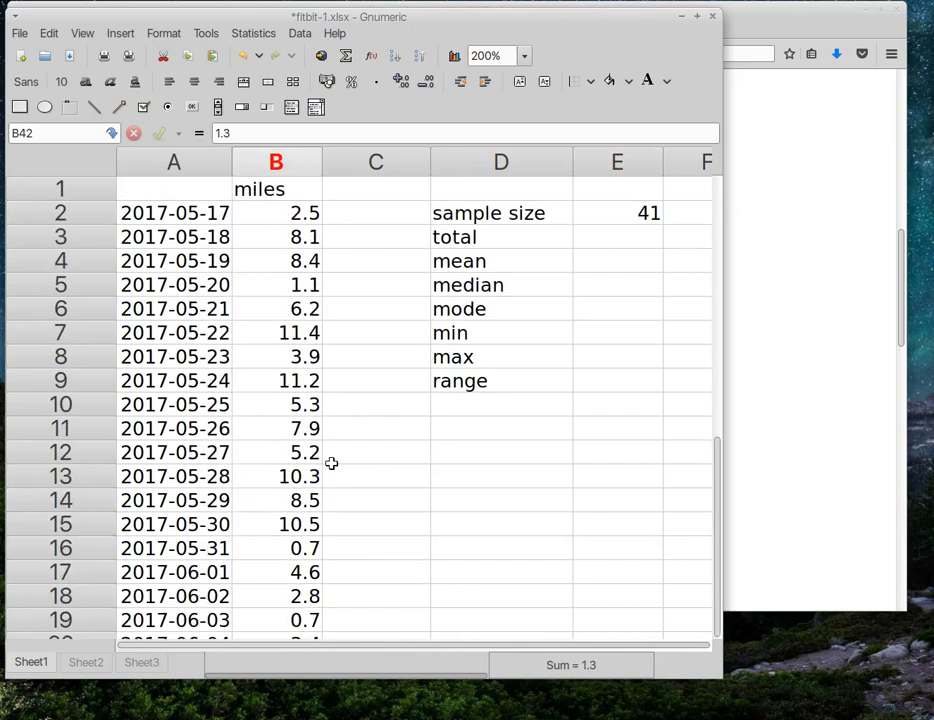
pyautogui.click(631, 241)
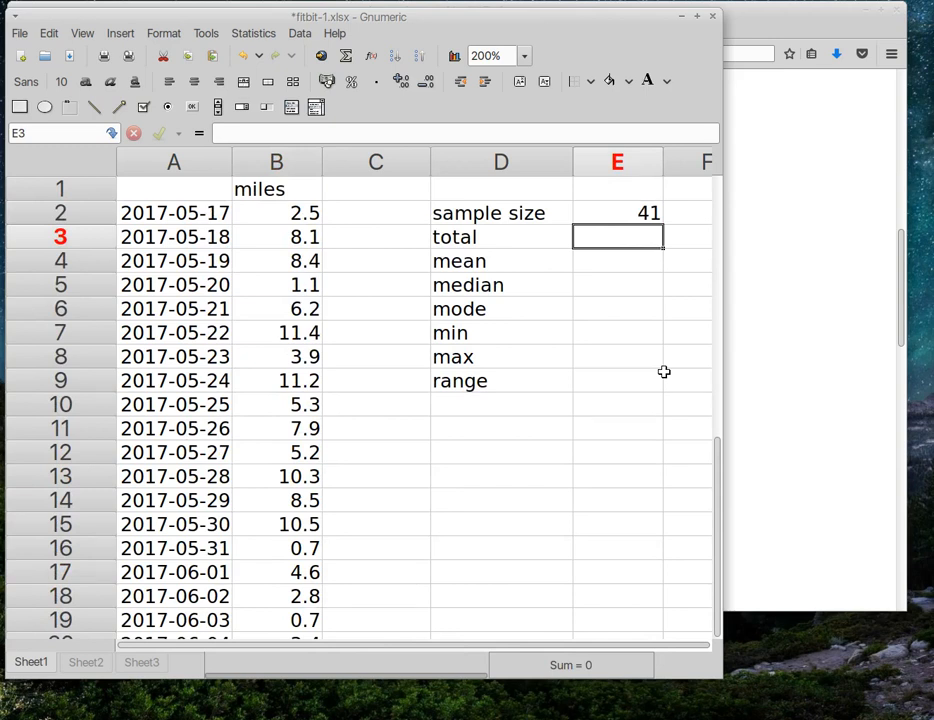
# Step: Enter =sum(b2:b42) in E3 to total the miles as 252.1
pyautogui.write('=sum')
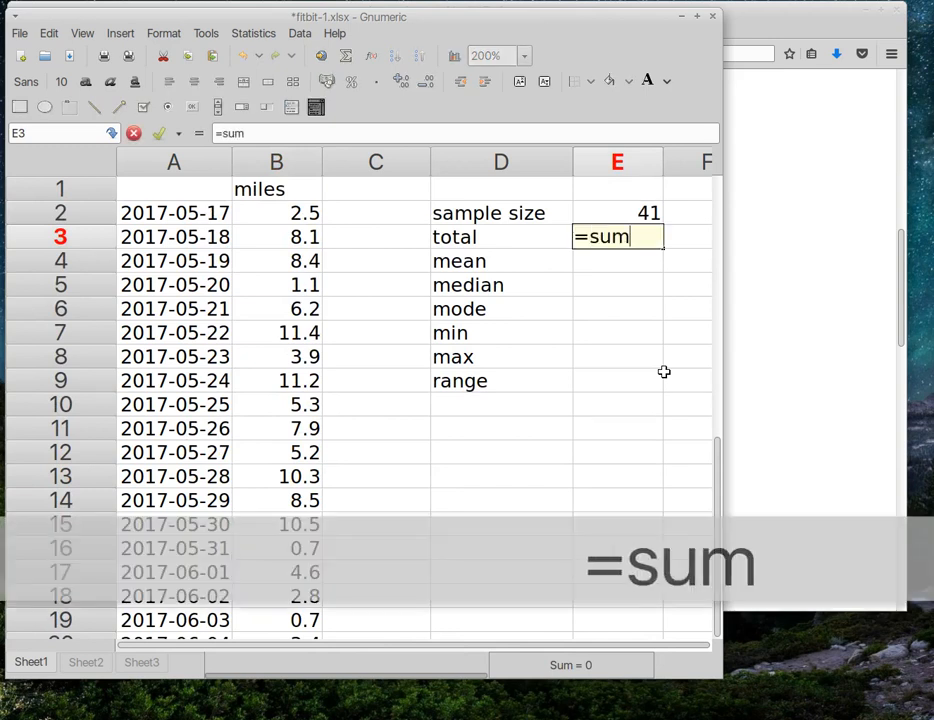
pyautogui.write('(b2')
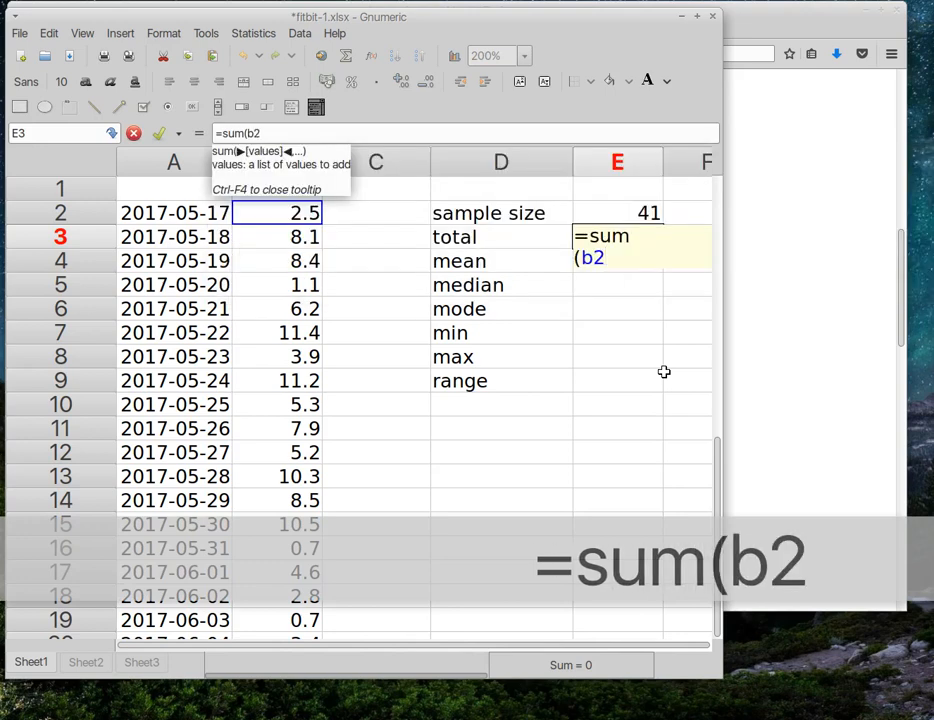
pyautogui.write(':b42')
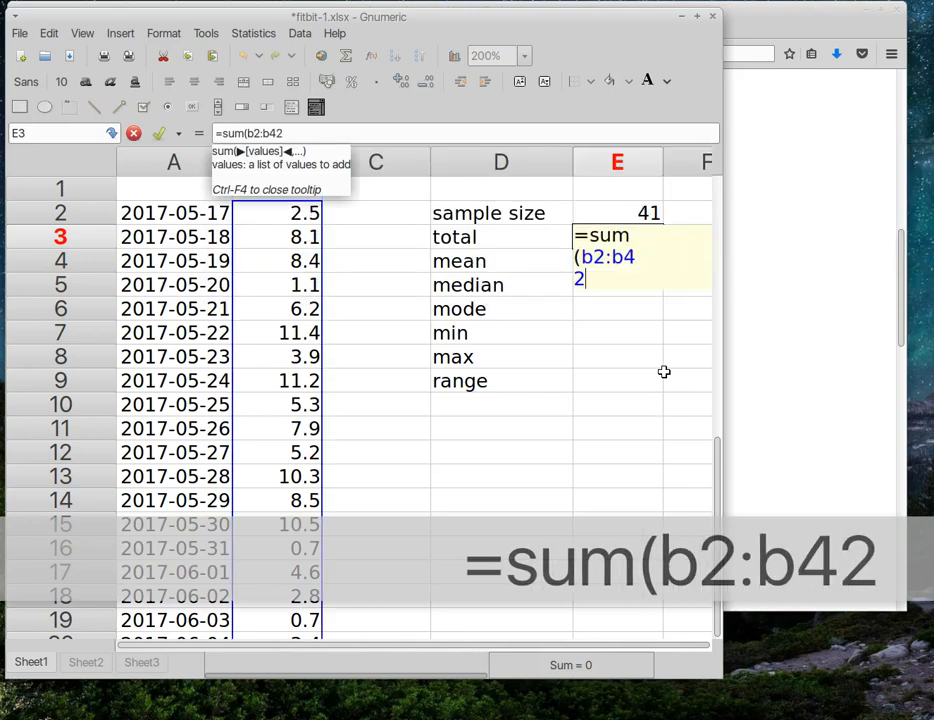
pyautogui.write(')')
pyautogui.press('Return')
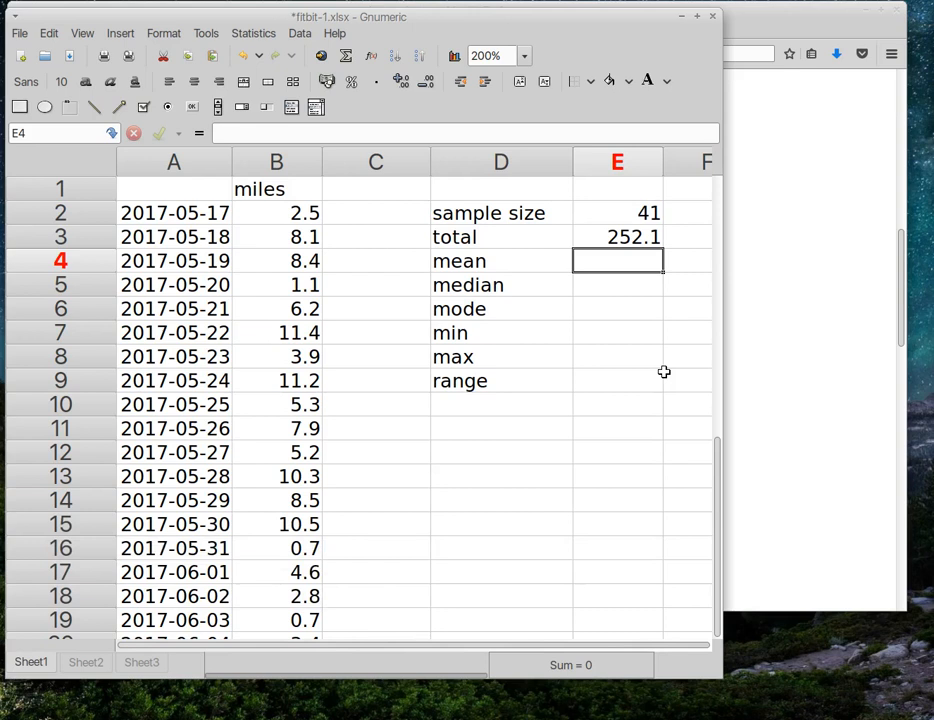
# Step: Enter =e3/e2 in E4 to compute the mean 6.148780487804878
pyautogui.write('=')
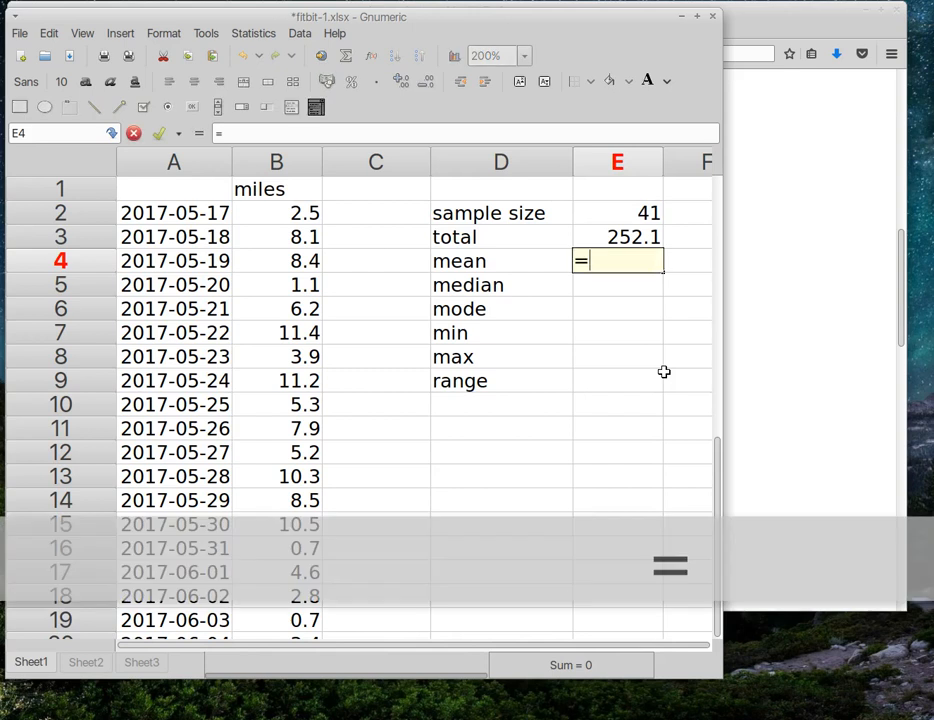
pyautogui.write('e3')
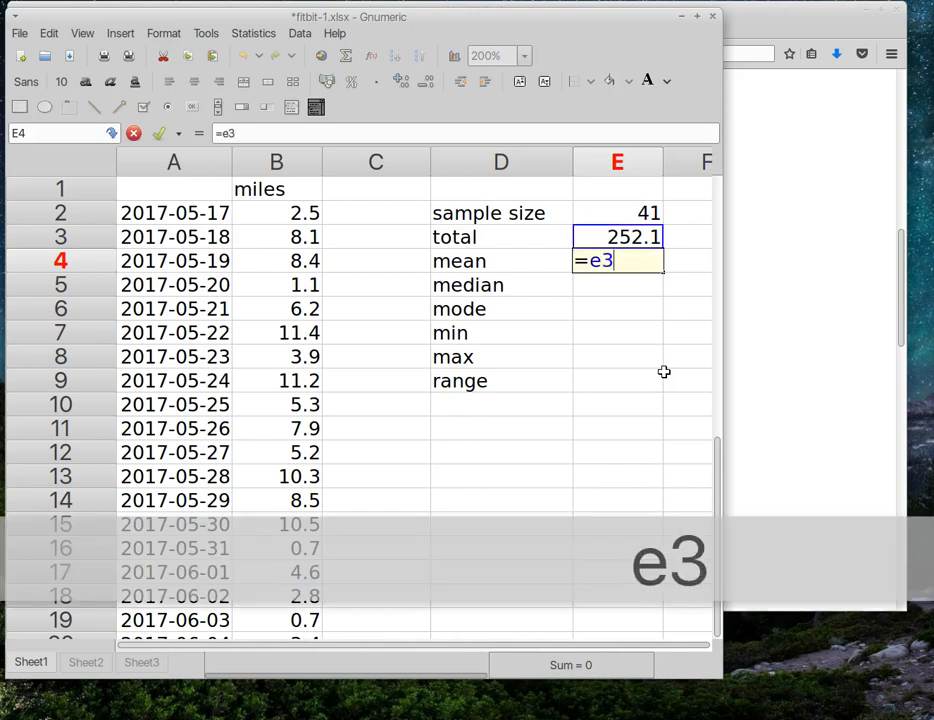
pyautogui.write('/e2')
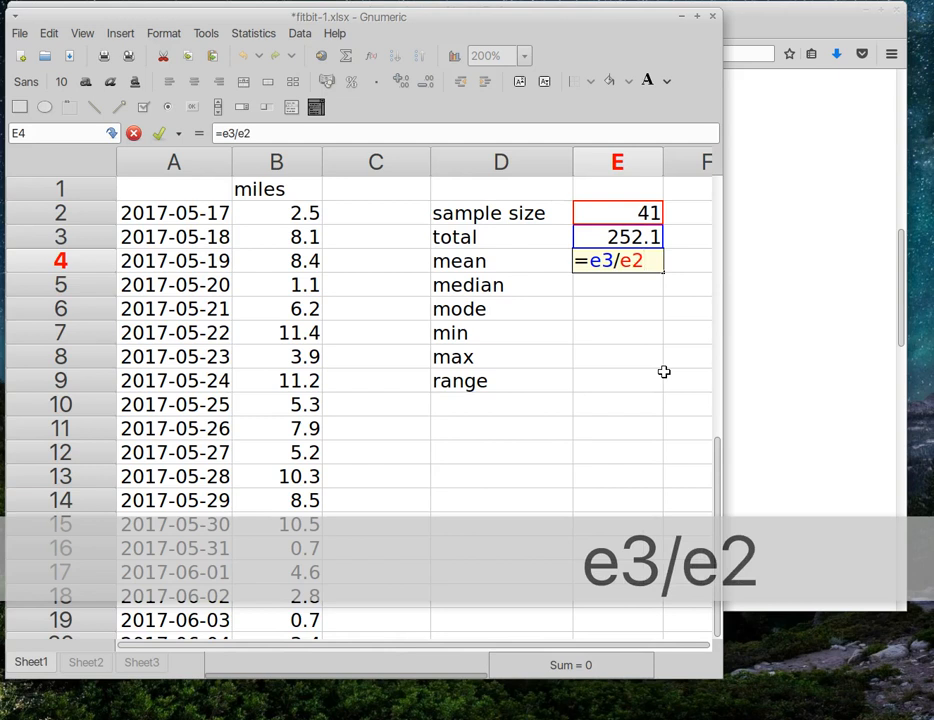
pyautogui.press('Return')
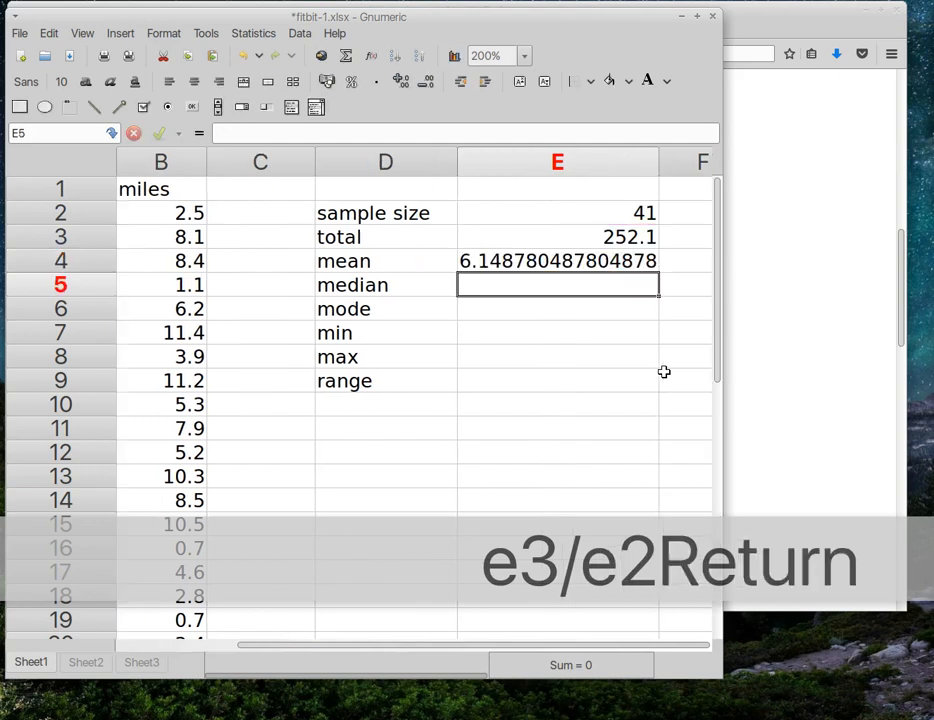
pyautogui.click(652, 165)
# Step: Narrow column E, confirm the 6.15 mean with =average(b2:b42) in F4, then narrow column F
pyautogui.moveTo(659, 165); pyautogui.dragTo(503, 183)
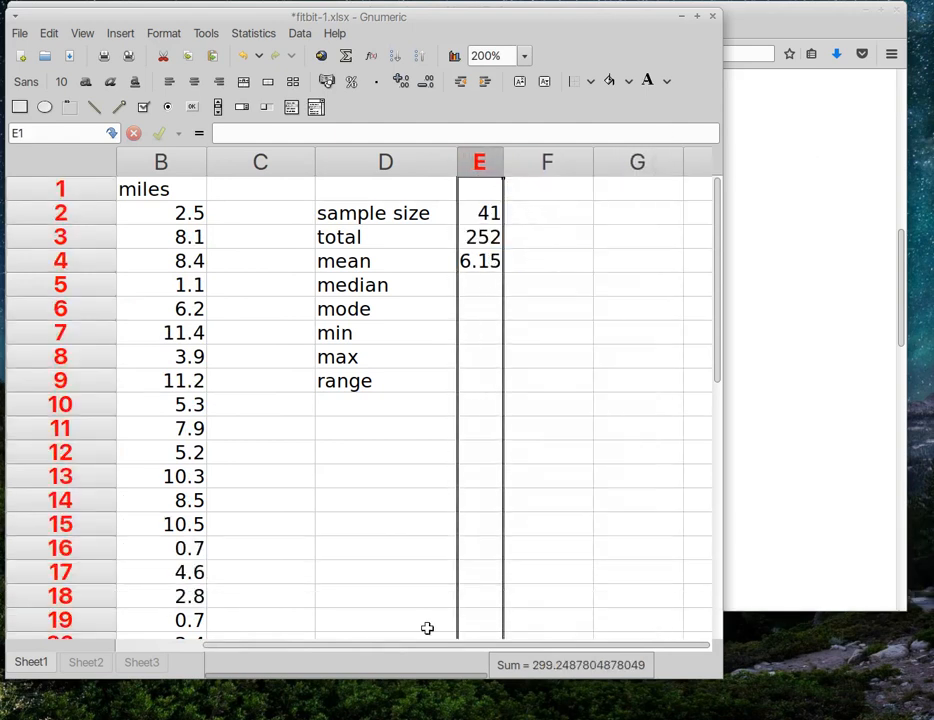
pyautogui.moveTo(450, 646); pyautogui.dragTo(388, 648)
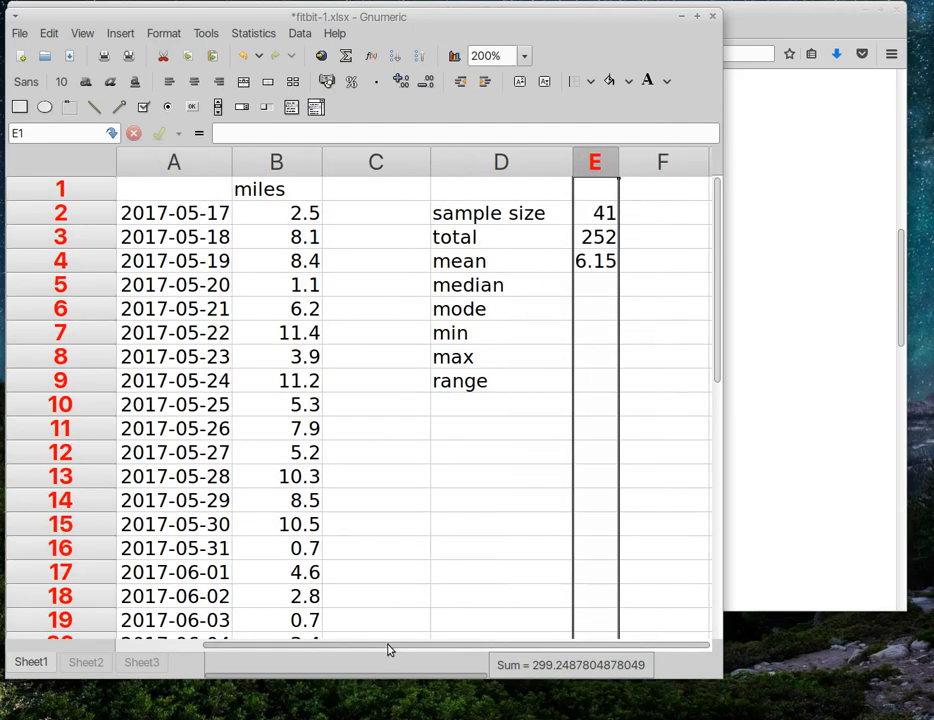
pyautogui.click(654, 258)
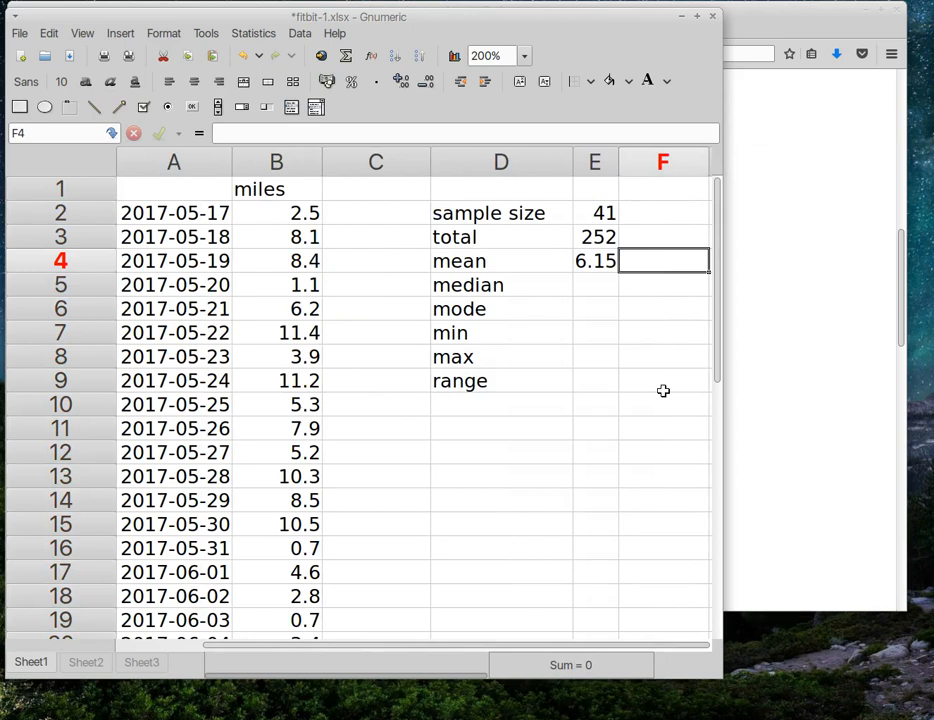
pyautogui.write('=avera')
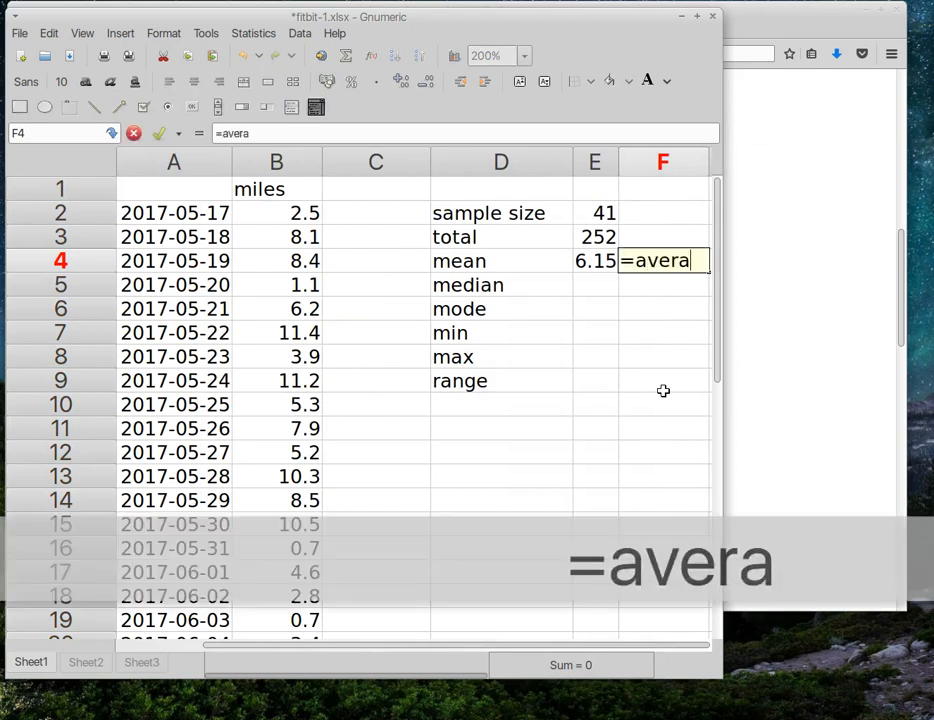
pyautogui.write('ge(')
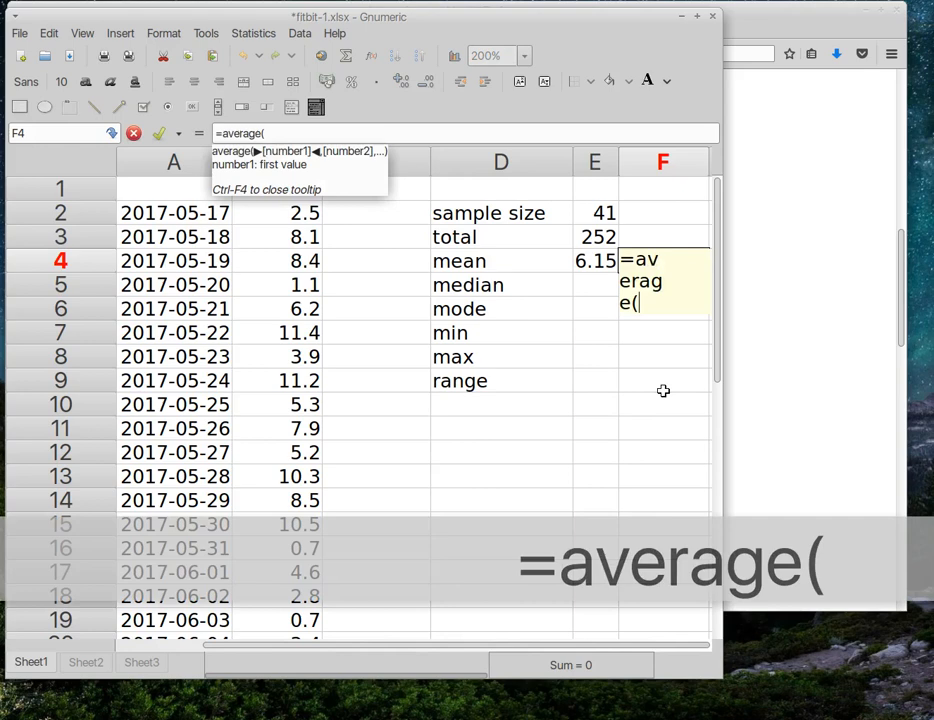
pyautogui.write('b2:b4')
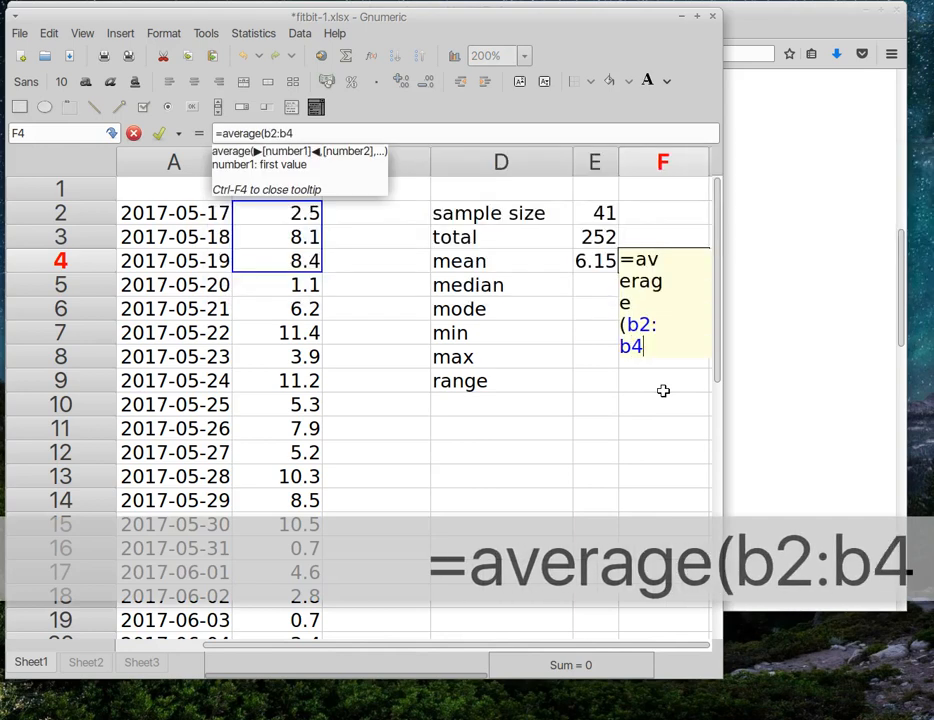
pyautogui.write('2)')
pyautogui.press('Return')
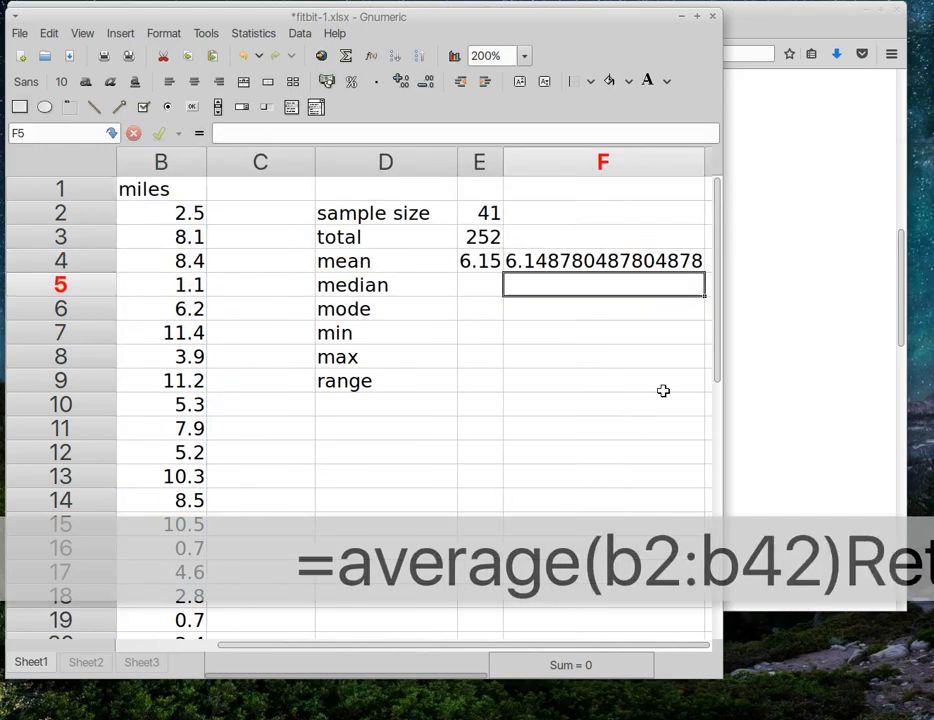
pyautogui.moveTo(705, 167); pyautogui.dragTo(551, 195)
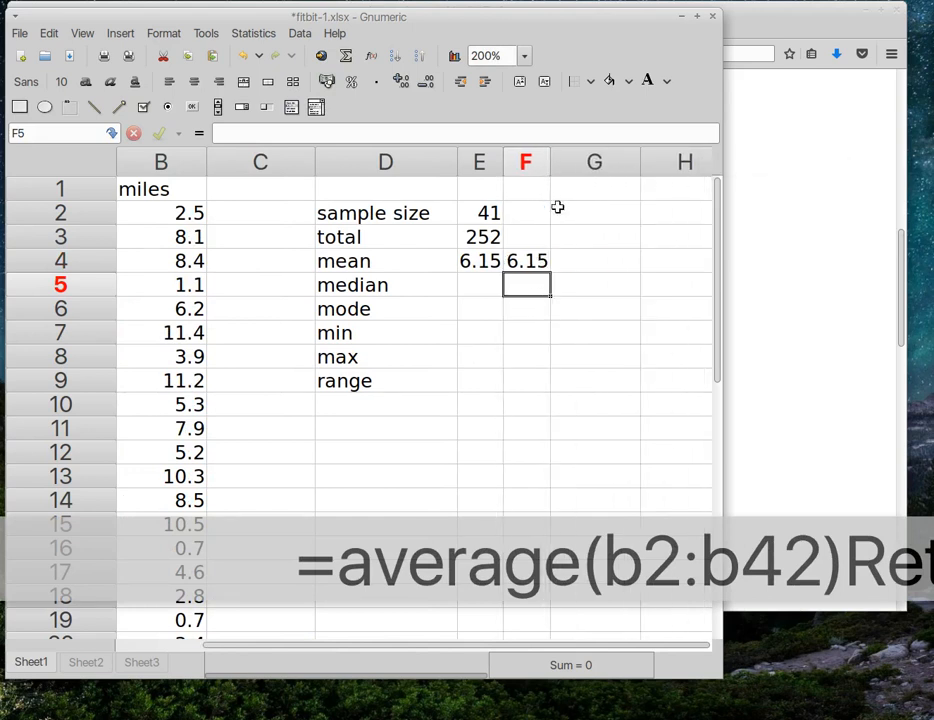
pyautogui.moveTo(458, 646); pyautogui.dragTo(327, 655)
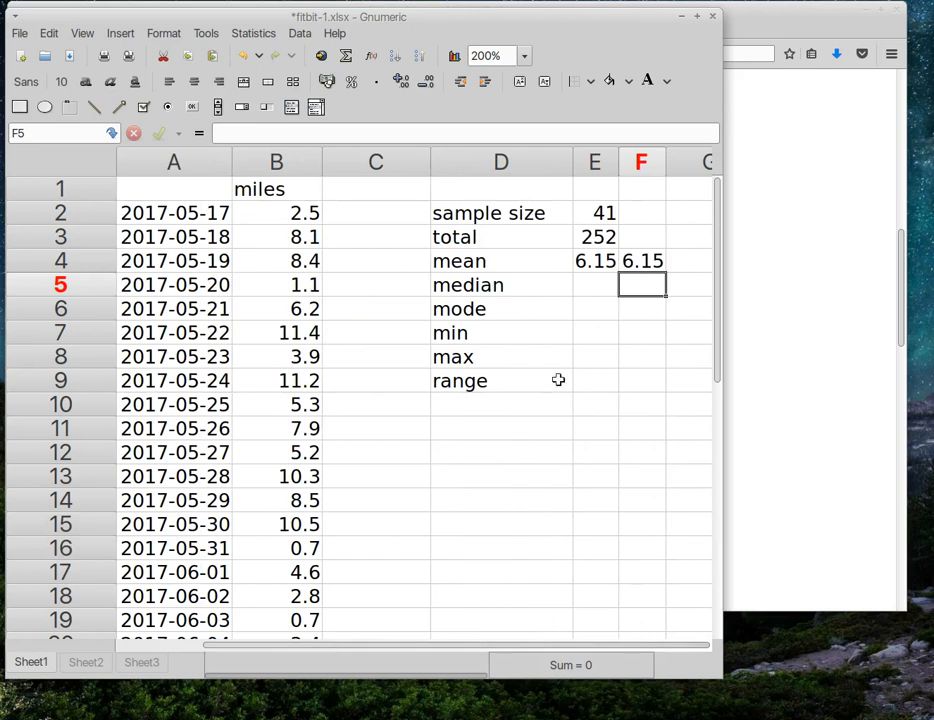
pyautogui.click(594, 291)
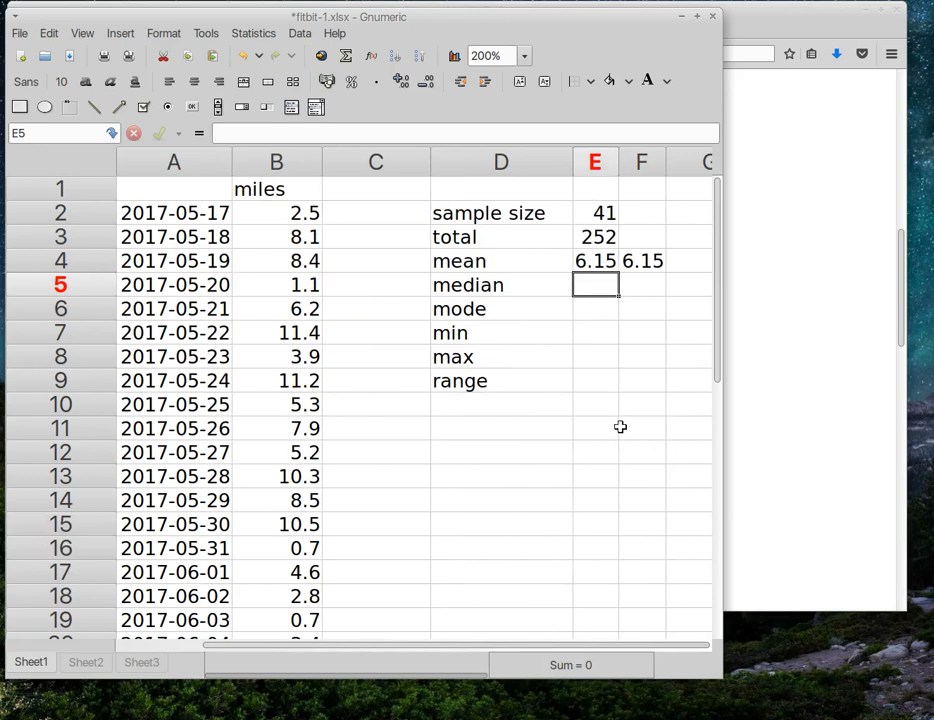
# Step: Enter =median(b2:b42) and =mode(b2:b42) in E5 and E6, giving 5.8 and 2.5
pyautogui.write('=')
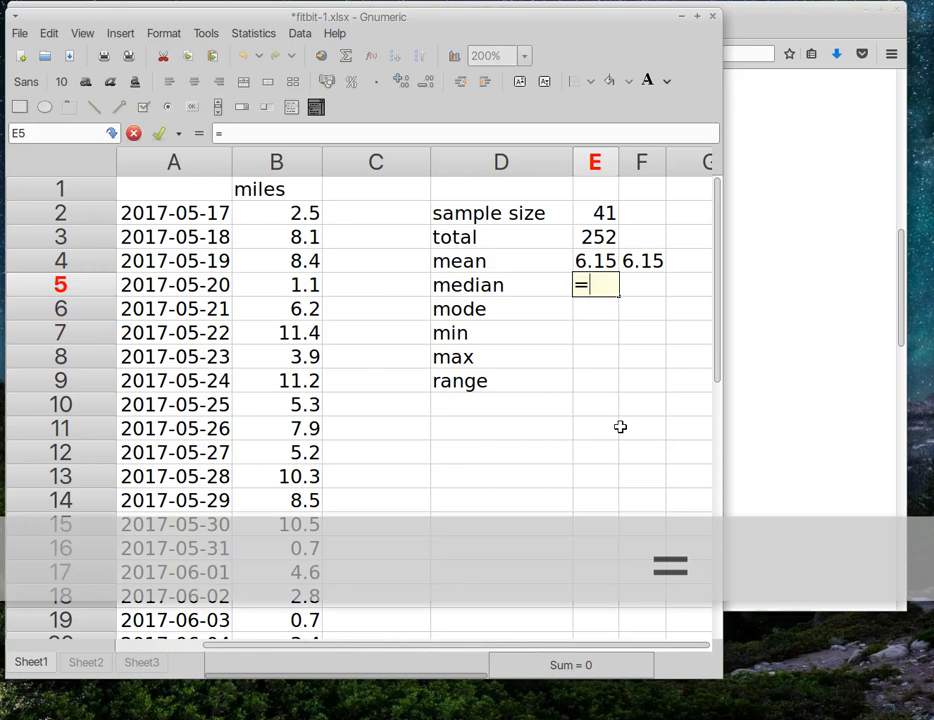
pyautogui.write('median(')
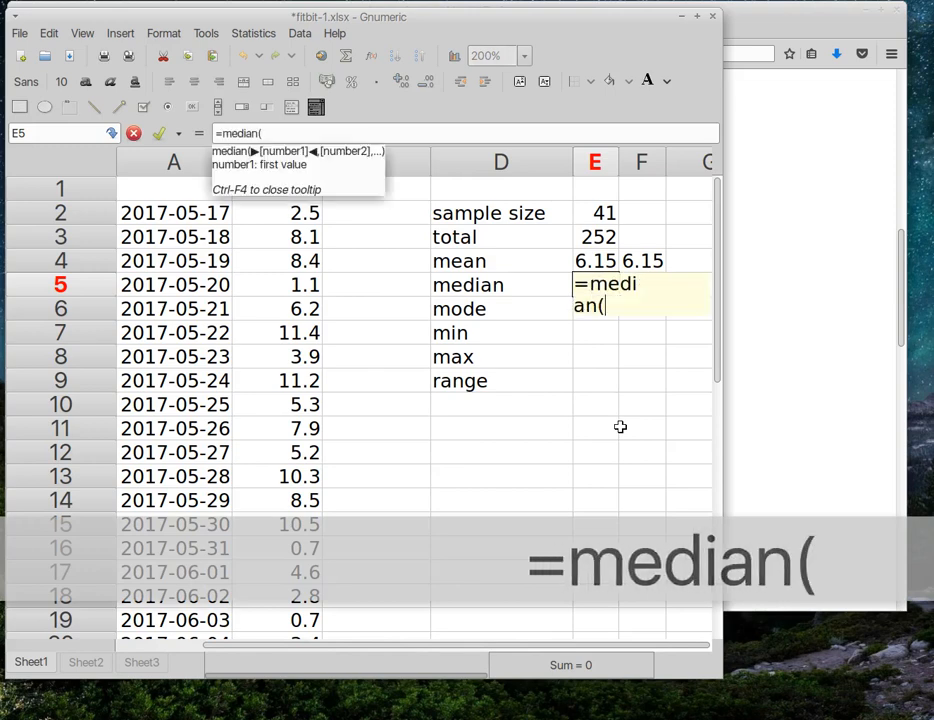
pyautogui.write('b2:b42')
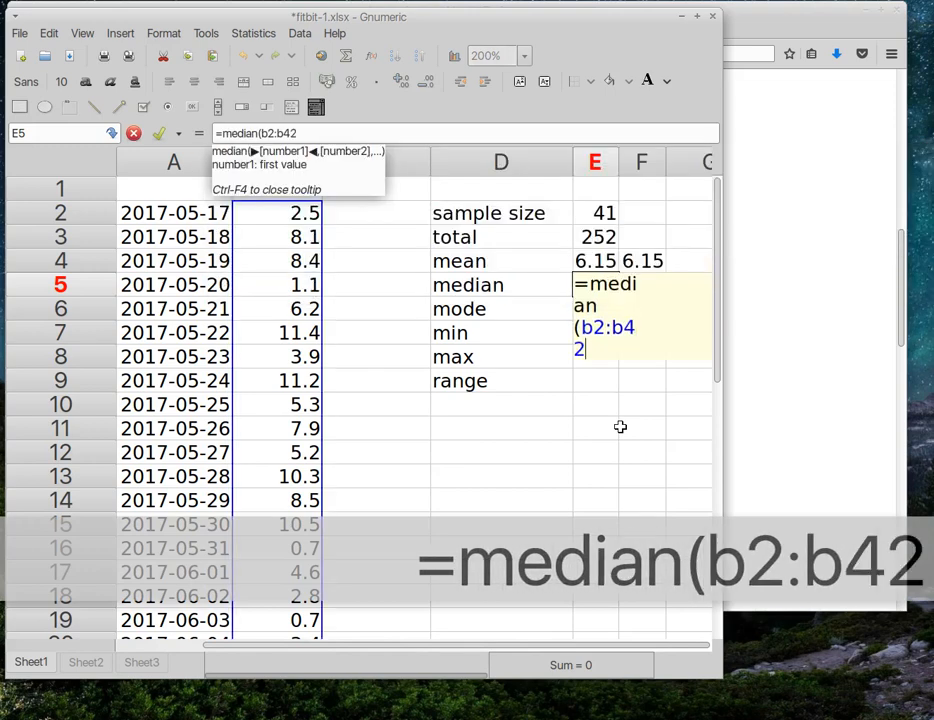
pyautogui.write(')')
pyautogui.press('Return')
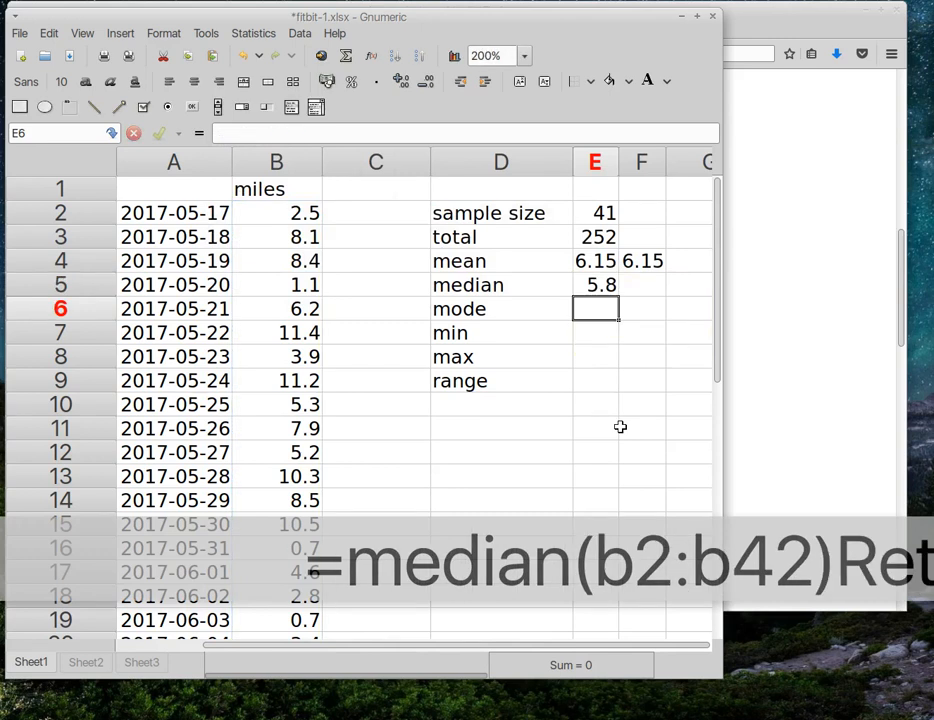
pyautogui.write('=m')
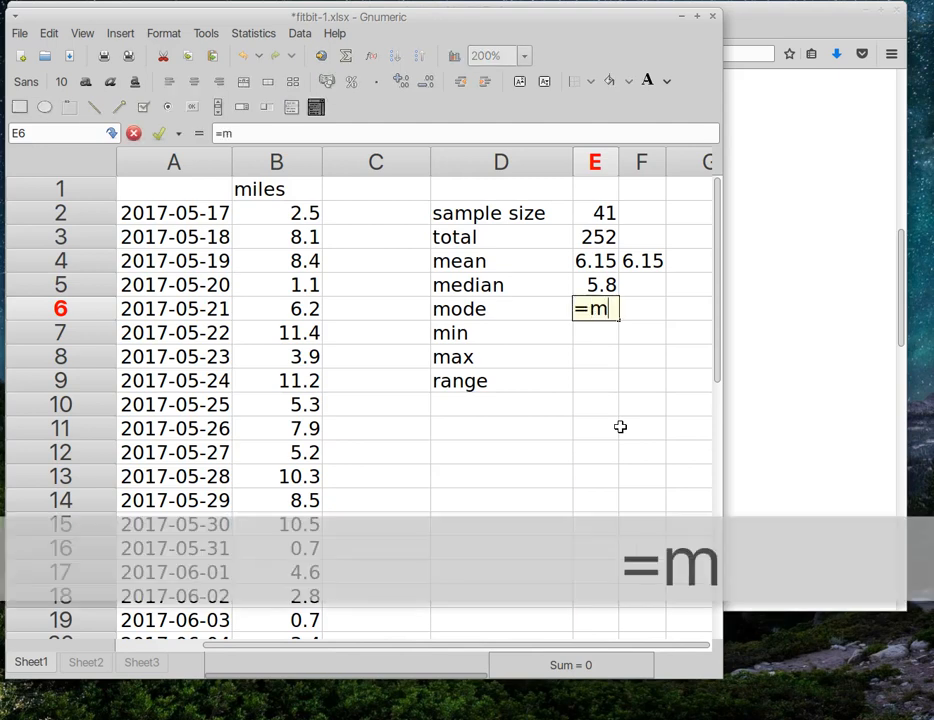
pyautogui.write('ode(b2:b42')
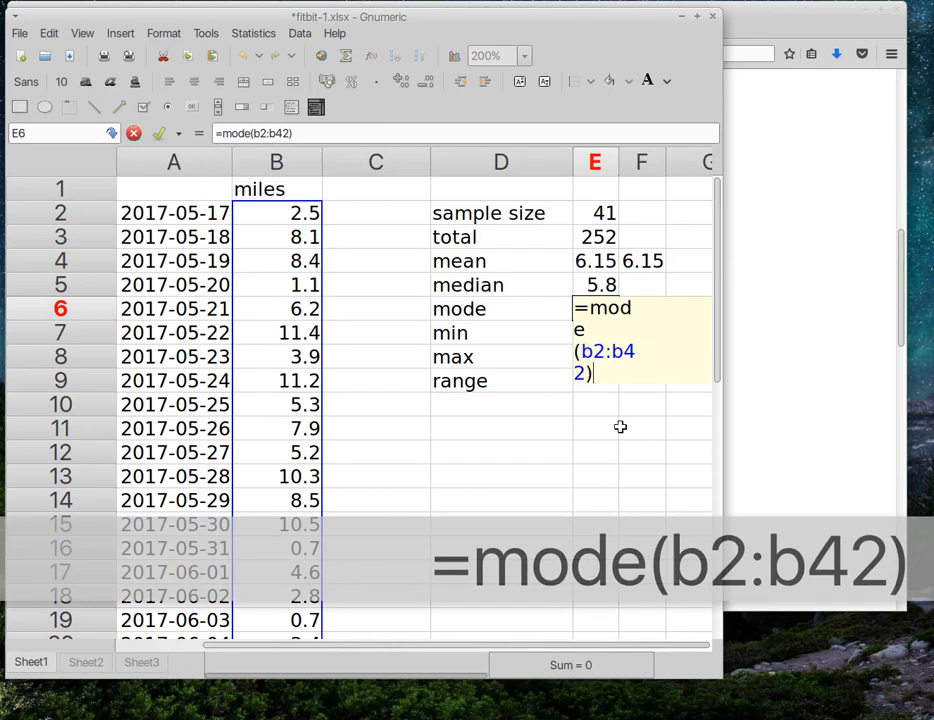
pyautogui.press('Return')
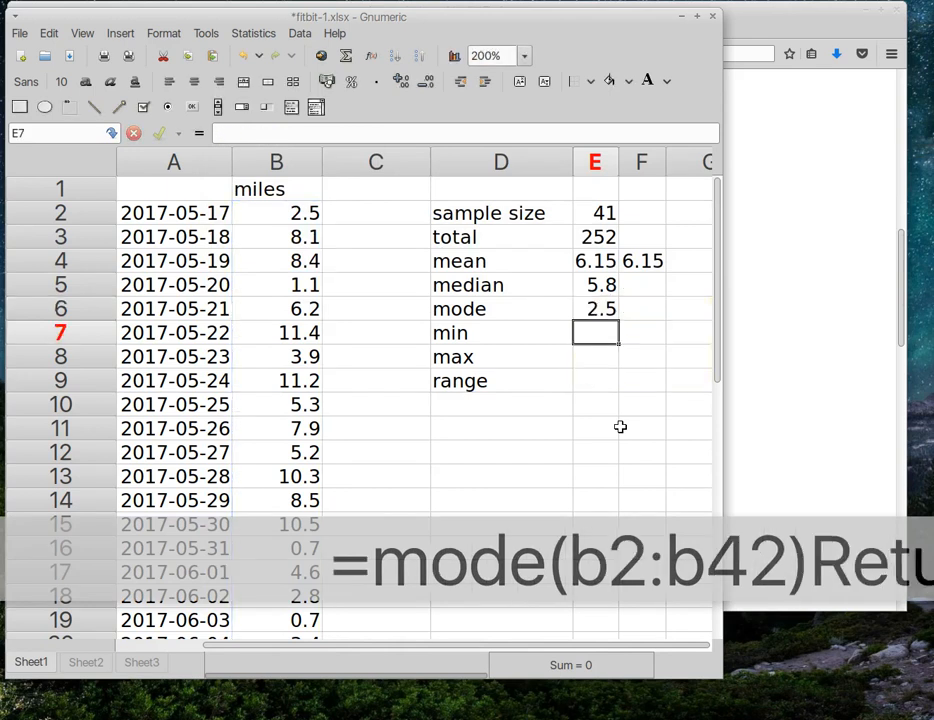
# Step: Enter =min(b2:b42) and =max(b2:b42) in E7 and E8 (0.7, 12.8), then type =e8-e7
pyautogui.write('=min(')
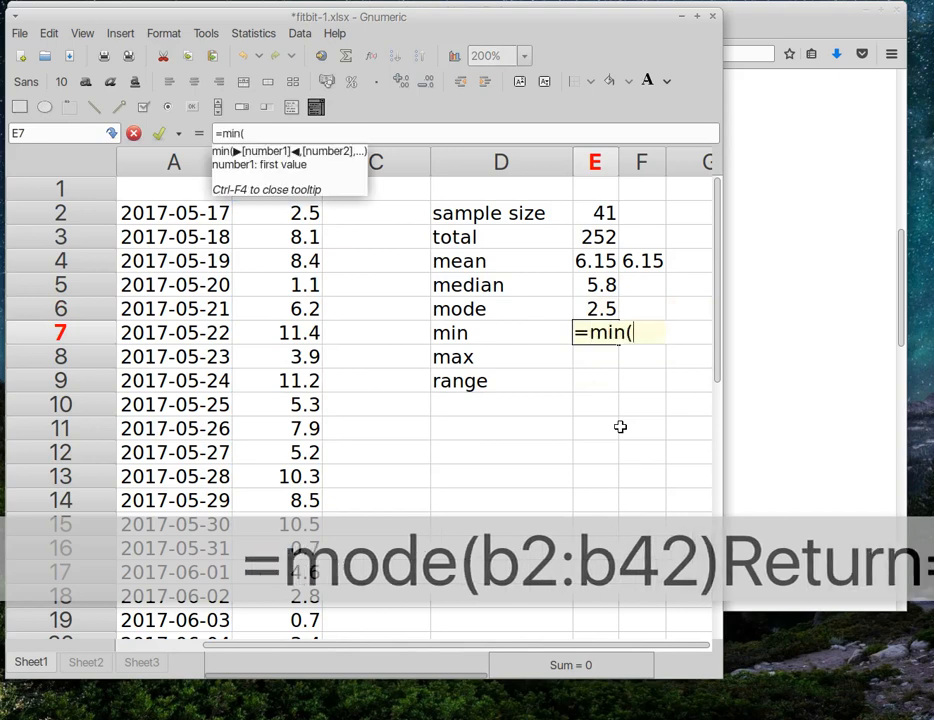
pyautogui.write('b2:b')
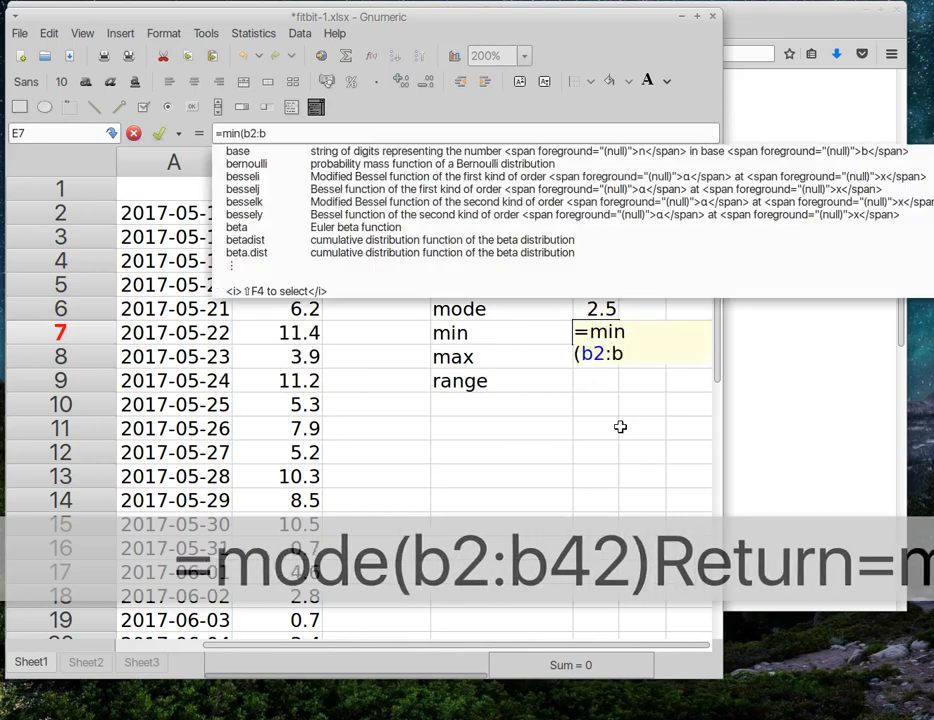
pyautogui.write('42)')
pyautogui.press('Return')
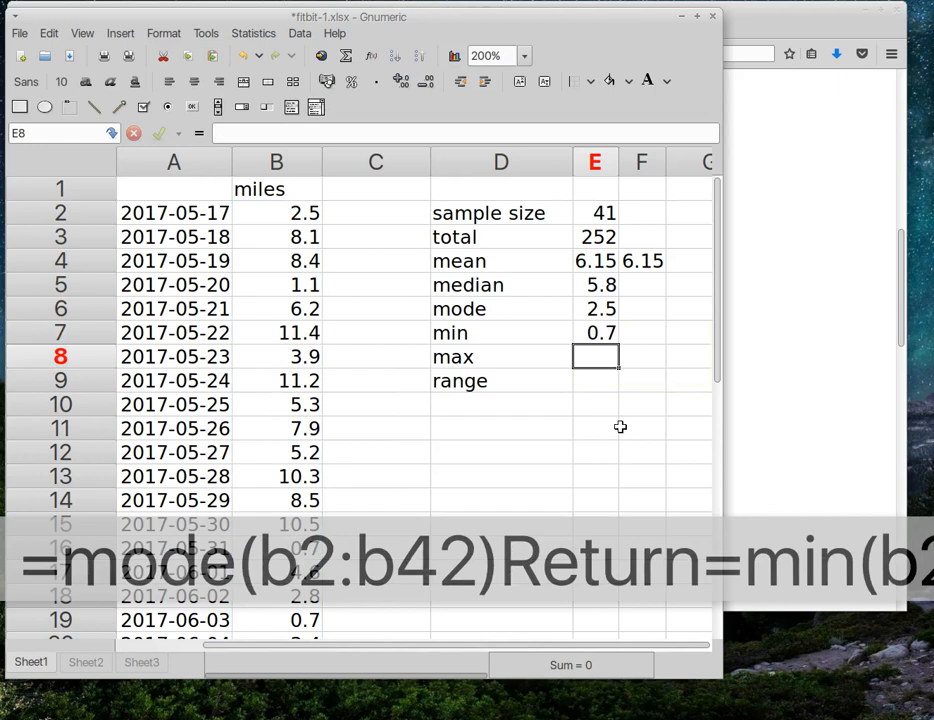
pyautogui.write('=max')
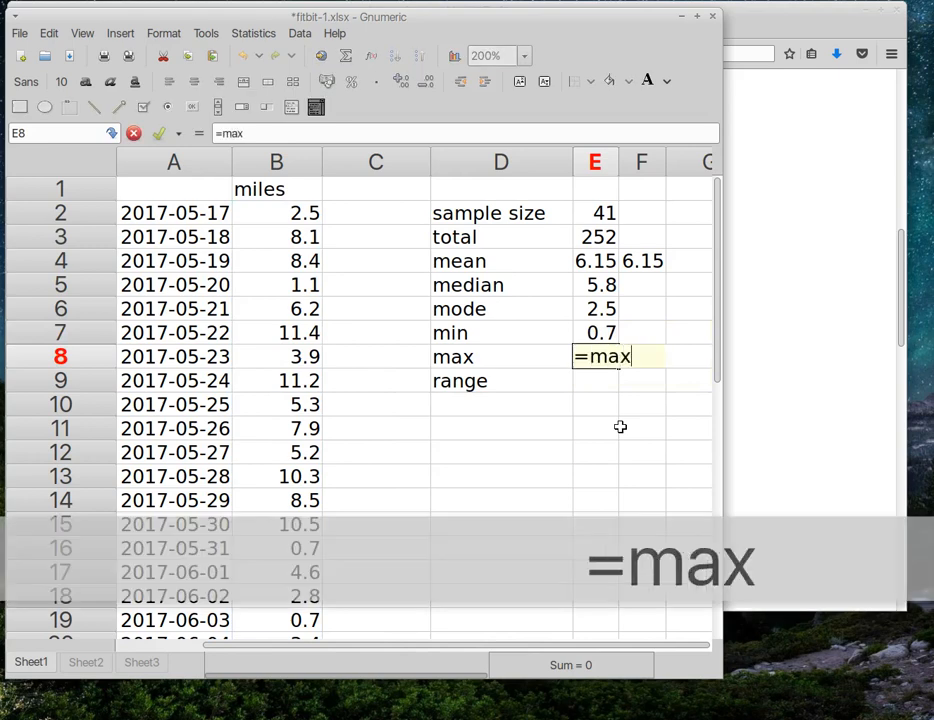
pyautogui.write('(b2:b42)')
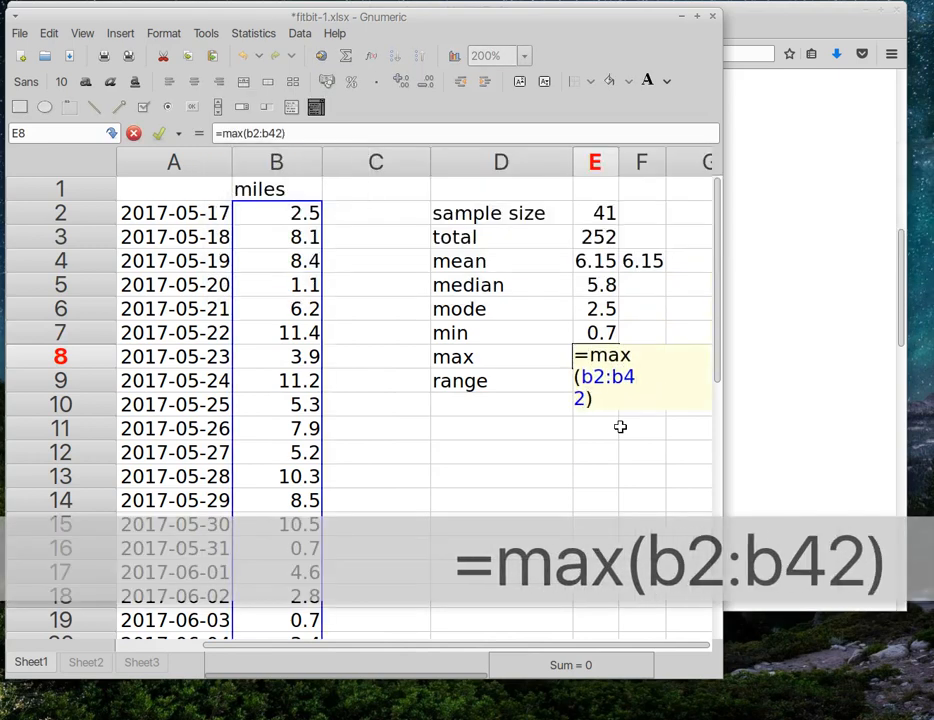
pyautogui.press('Return')
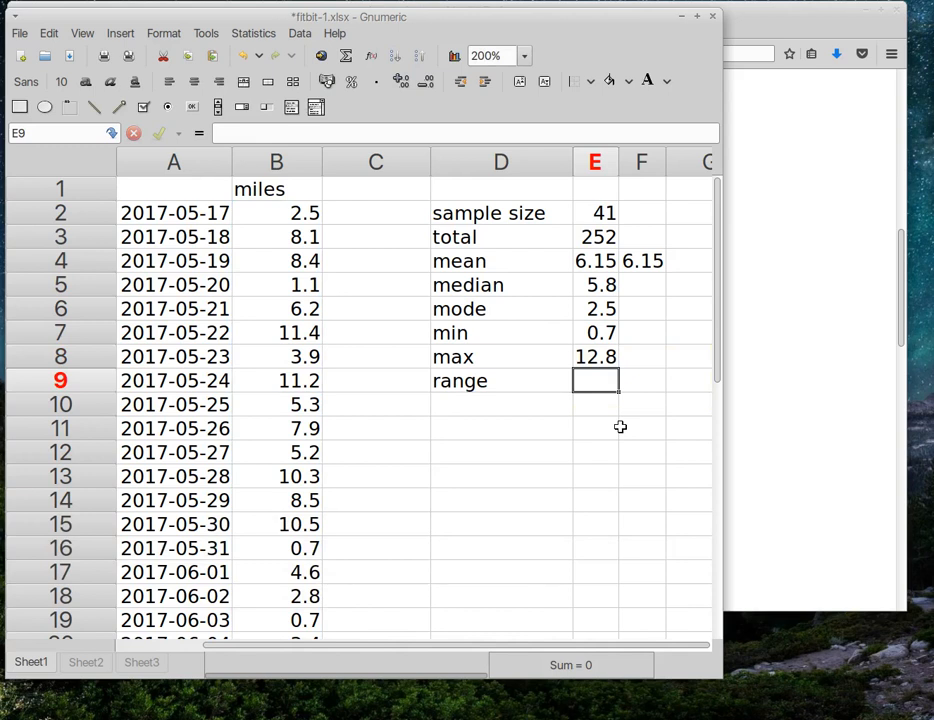
pyautogui.write('=')
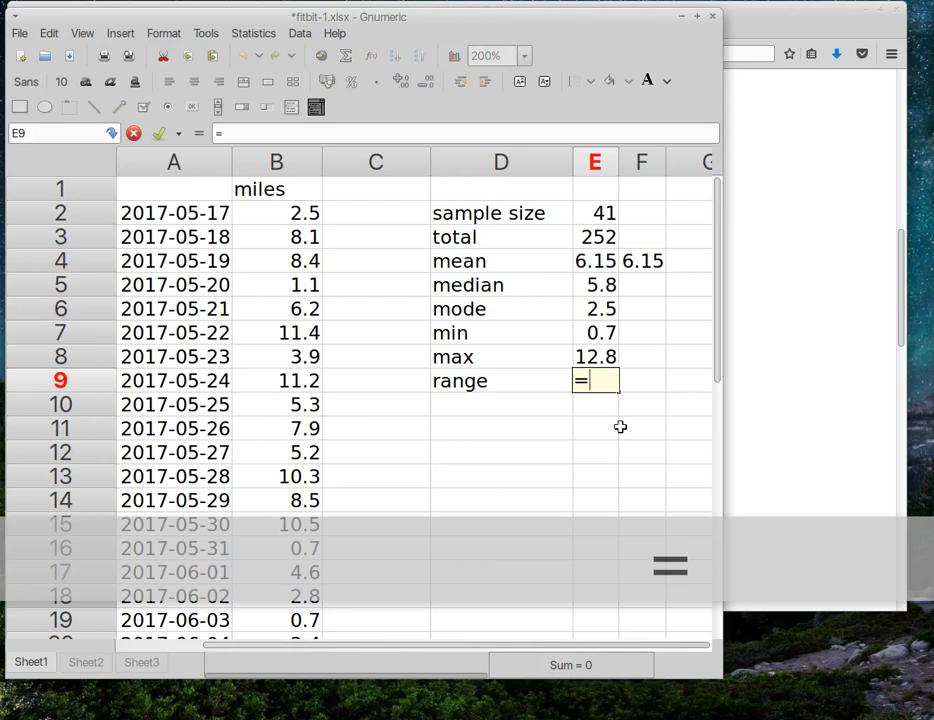
pyautogui.write('e8')
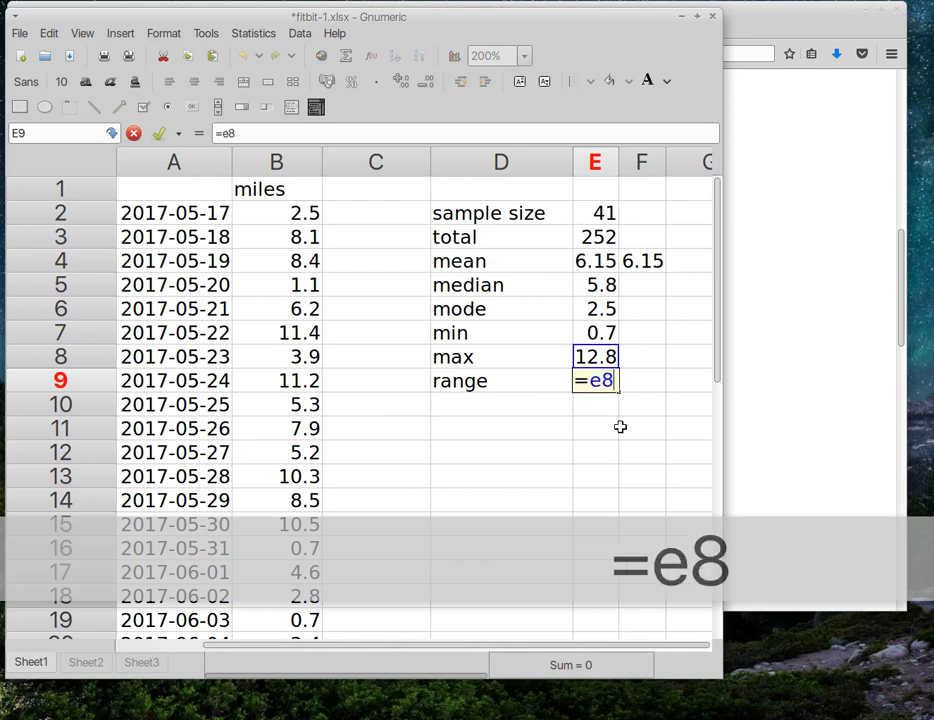
pyautogui.write('-')
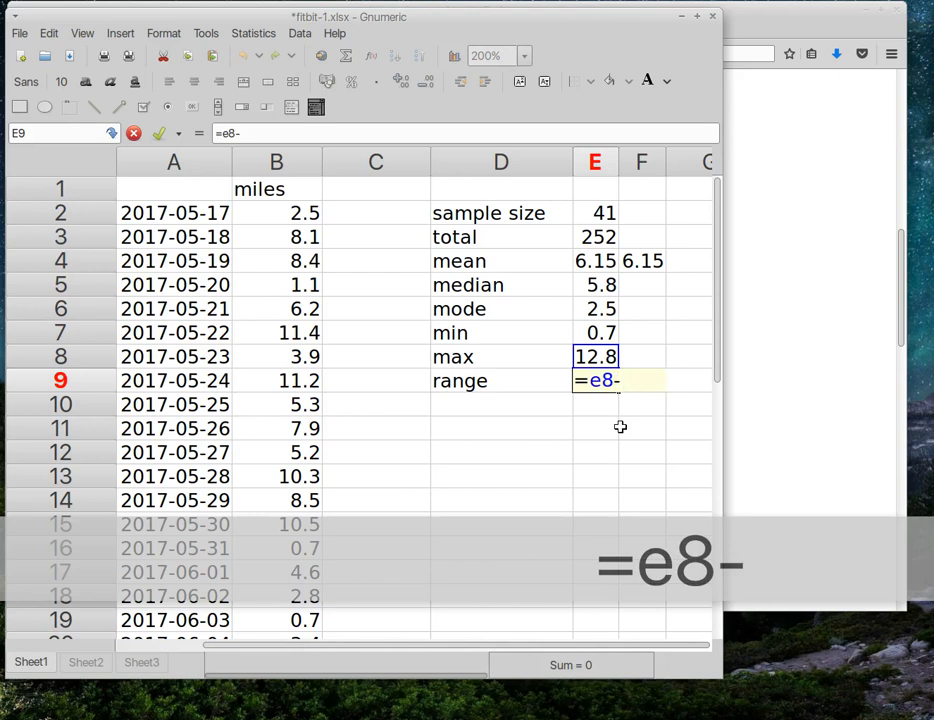
pyautogui.write('e7')
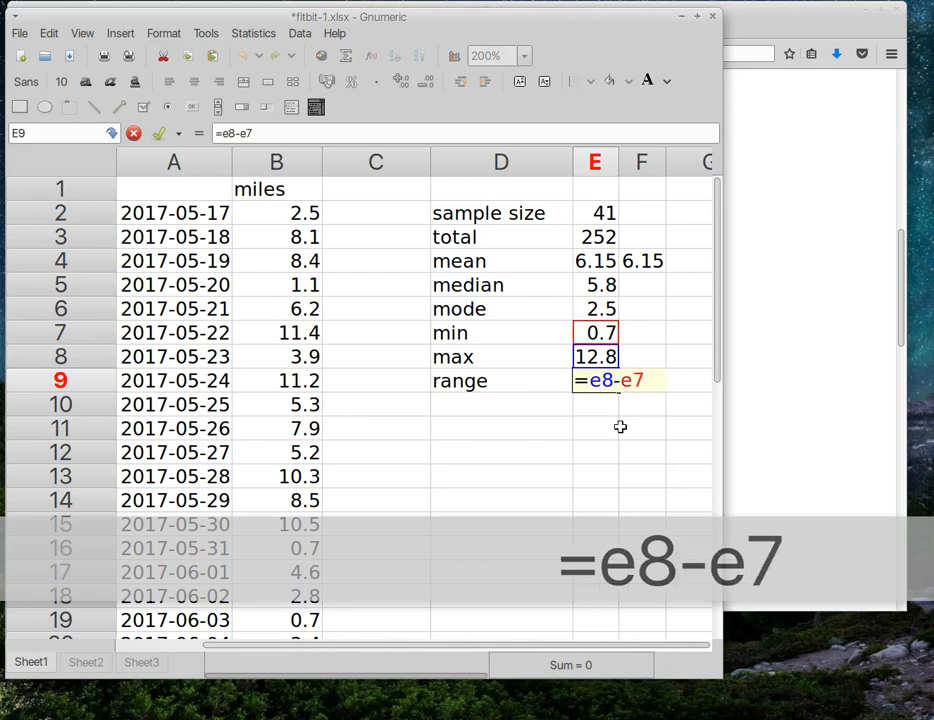
# Step: Commit the range formula =e8-e7 in E9, giving 12.1
pyautogui.press('Return')
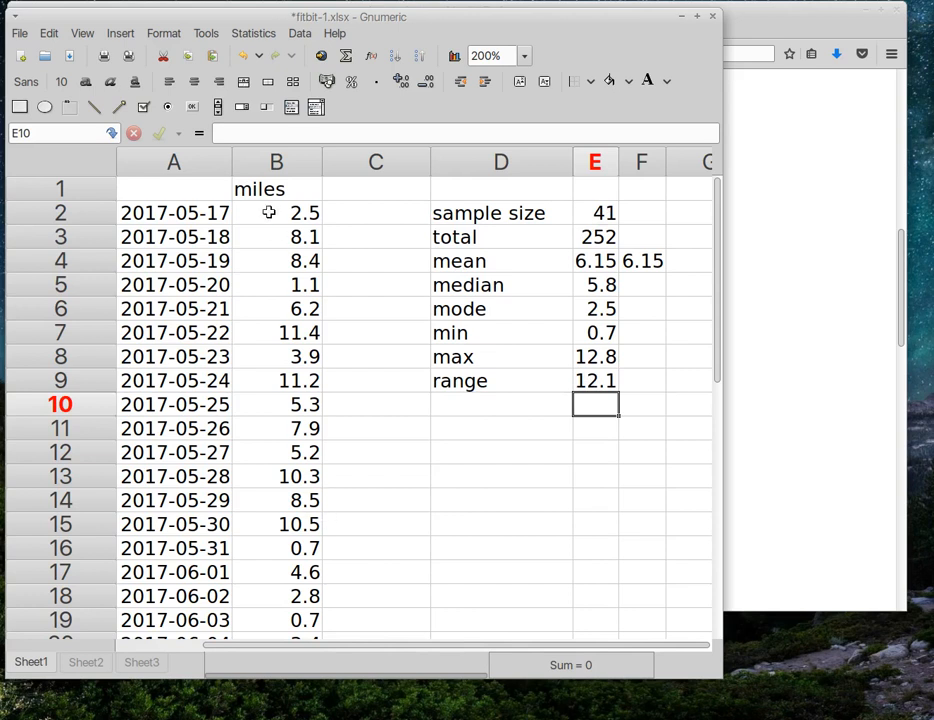
# Step: Sort columns A:B ascending with miles (Column B) as the primary sort key
pyautogui.click(196, 167)
pyautogui.moveTo(196, 167); pyautogui.dragTo(268, 168)
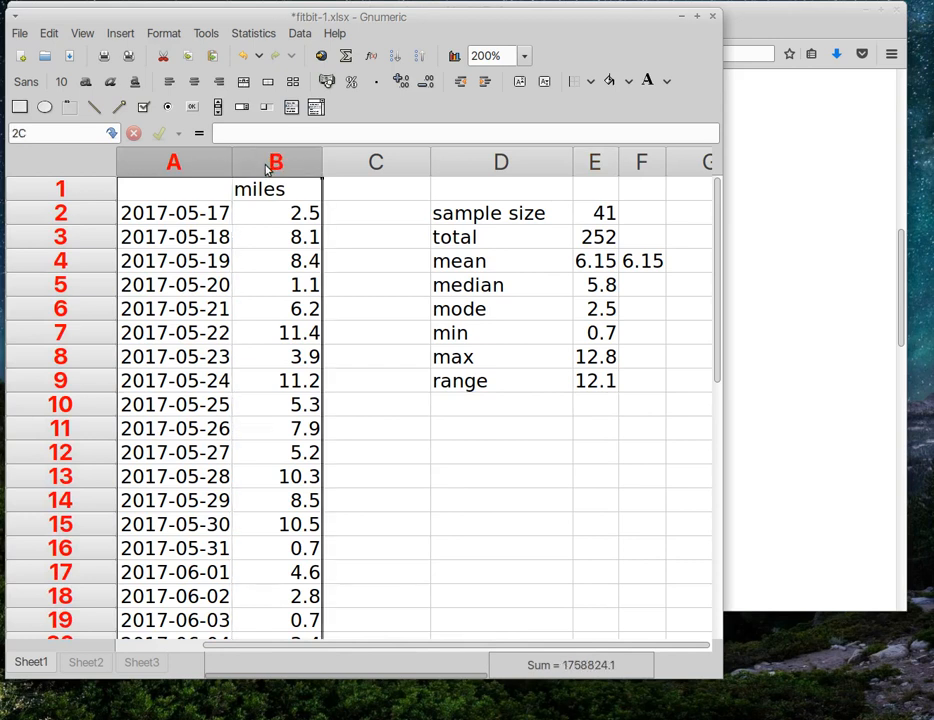
pyautogui.click(301, 34)
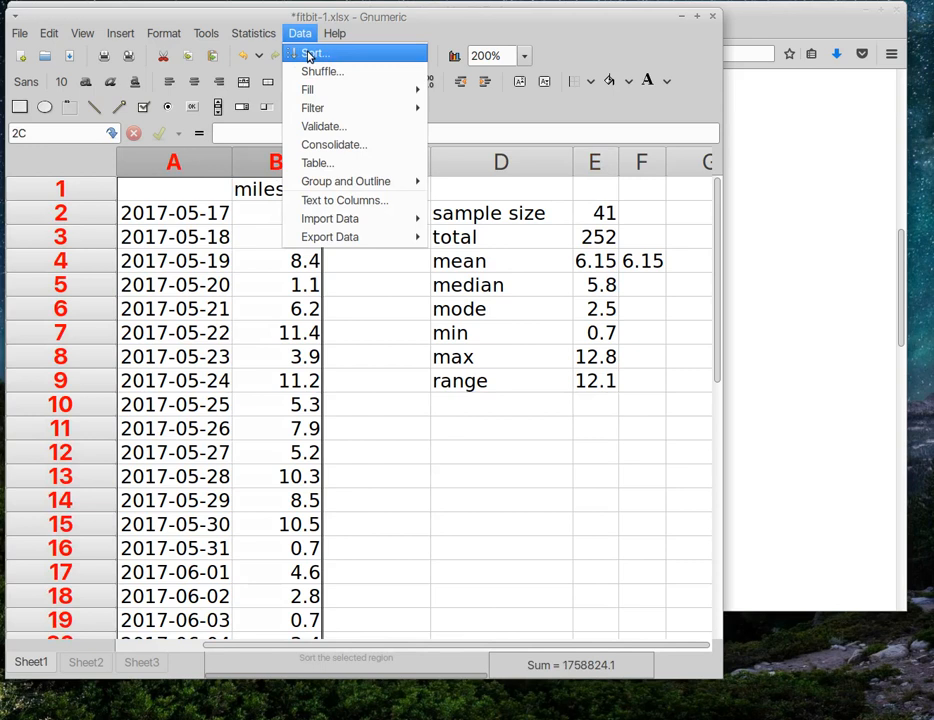
pyautogui.click(309, 56)
pyautogui.click(318, 390)
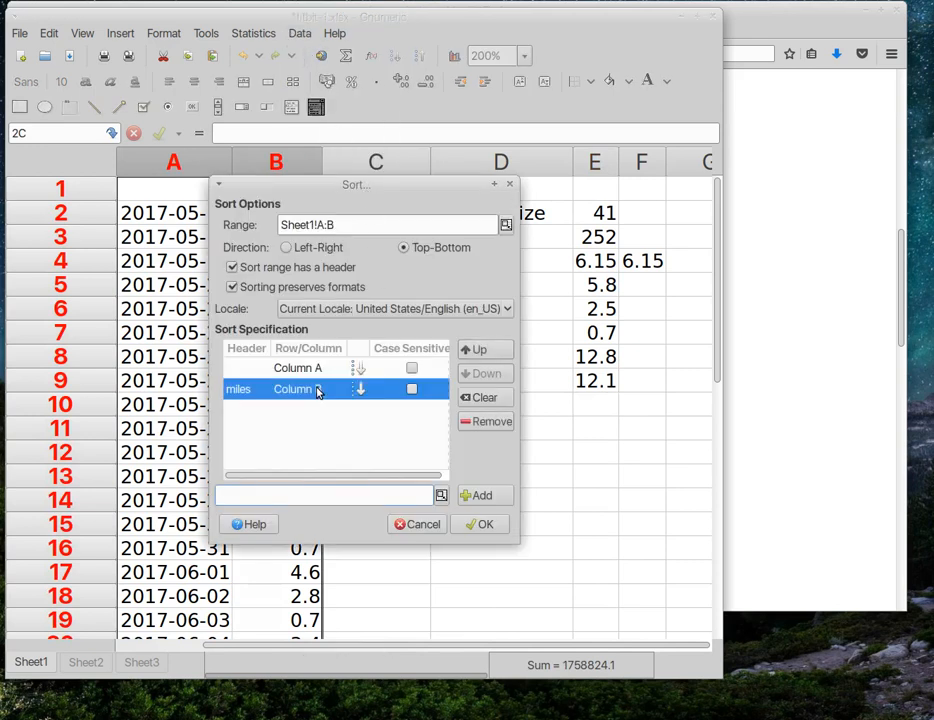
pyautogui.click(474, 349)
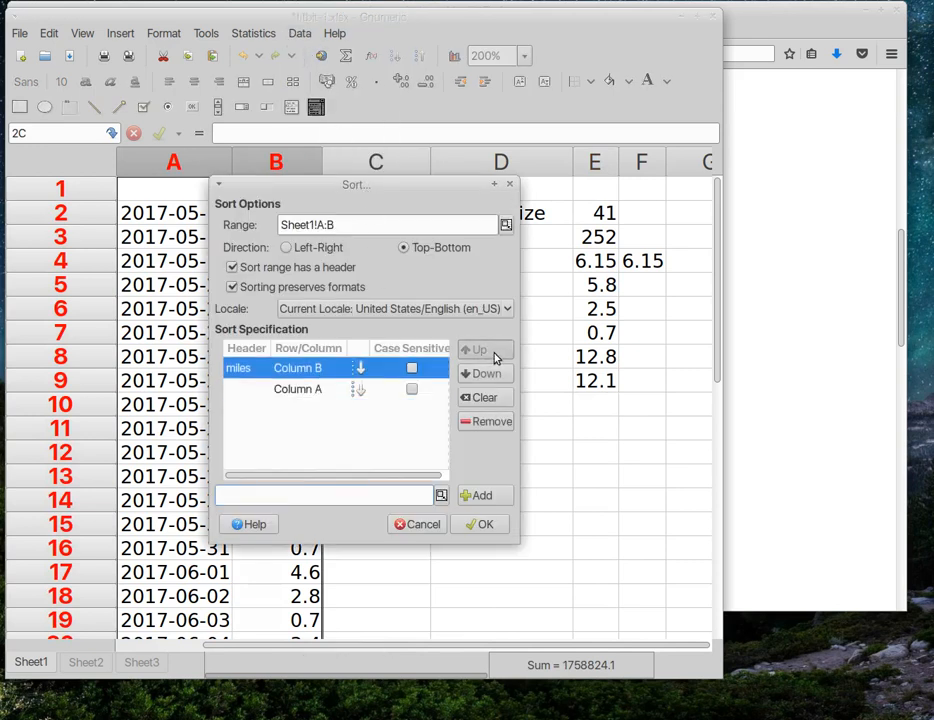
pyautogui.click(478, 524)
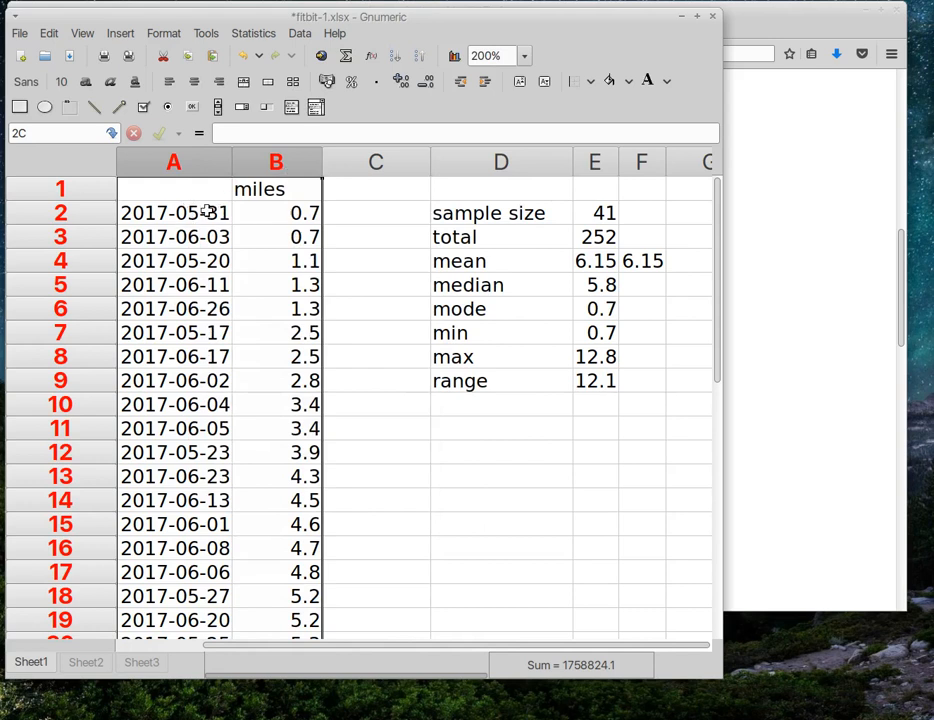
pyautogui.click(283, 212)
pyautogui.scroll(-10, 308, 354)
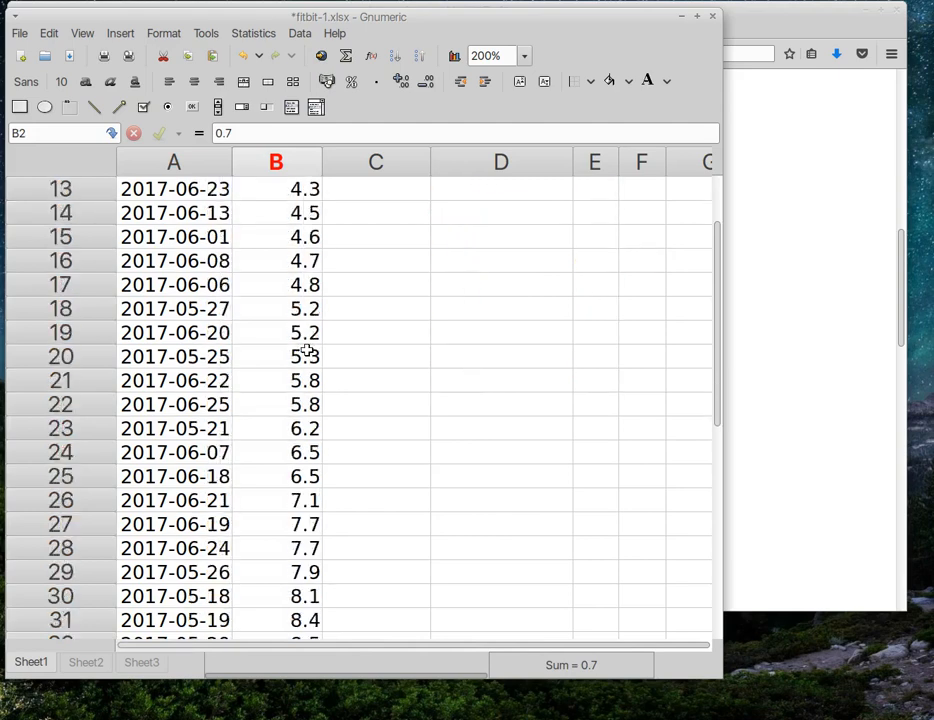
pyautogui.click(292, 400)
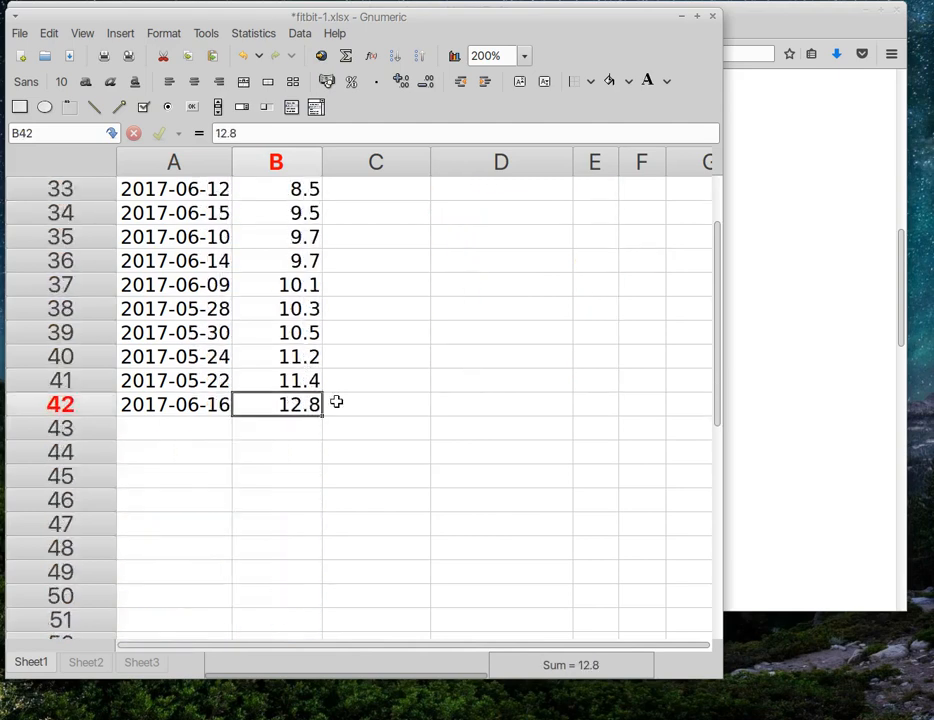
pyautogui.scroll(8, 336, 401)
pyautogui.scroll(3, 336, 401)
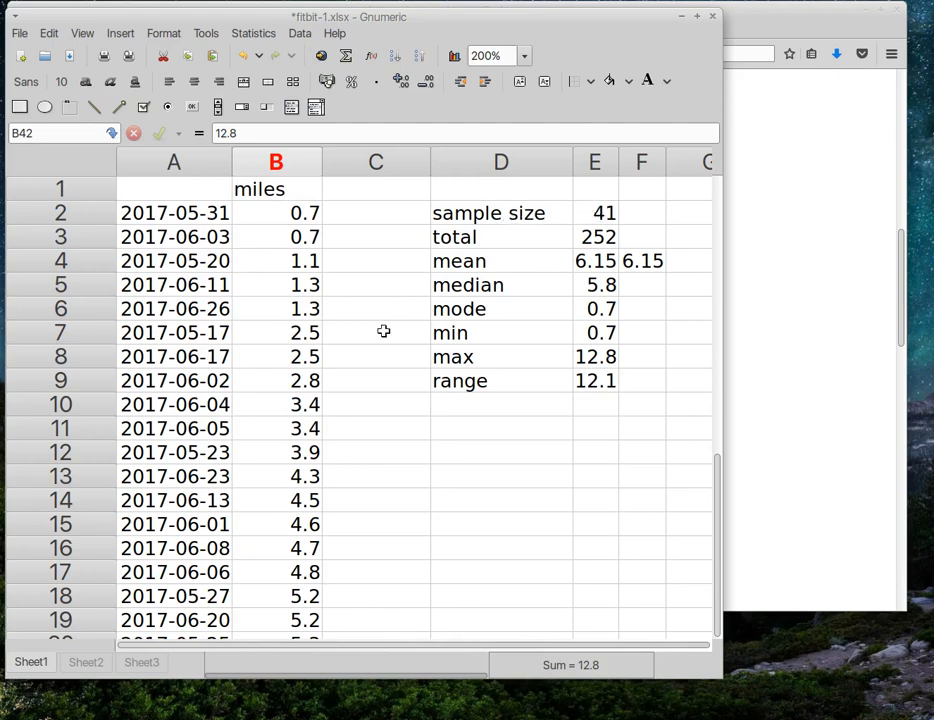
pyautogui.scroll(-8, 378, 360)
pyautogui.scroll(8, 420, 320)
pyautogui.click(589, 285)
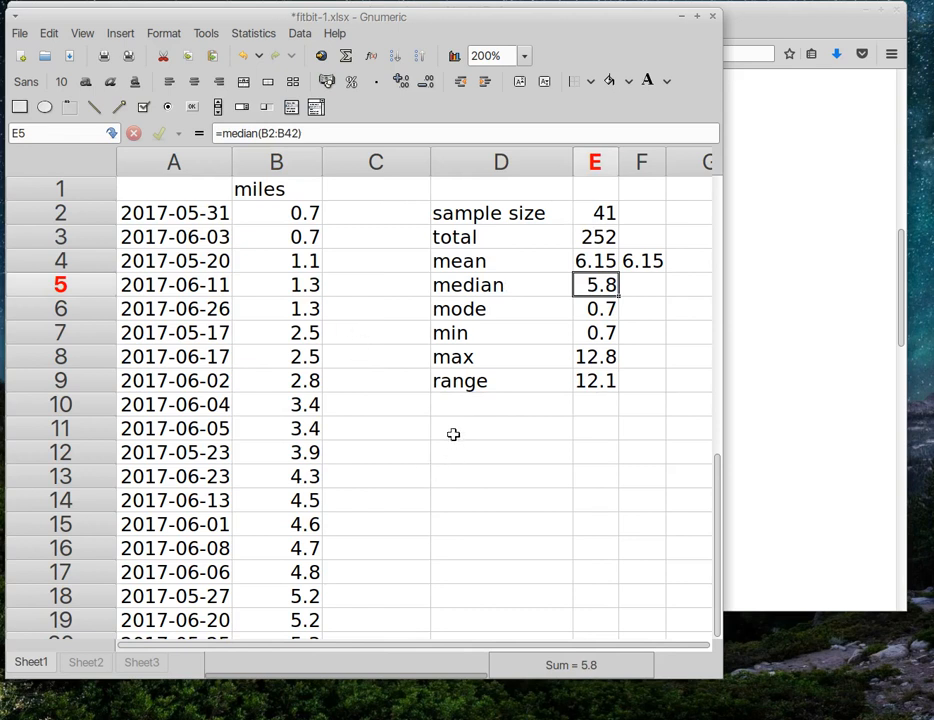
pyautogui.click(455, 501)
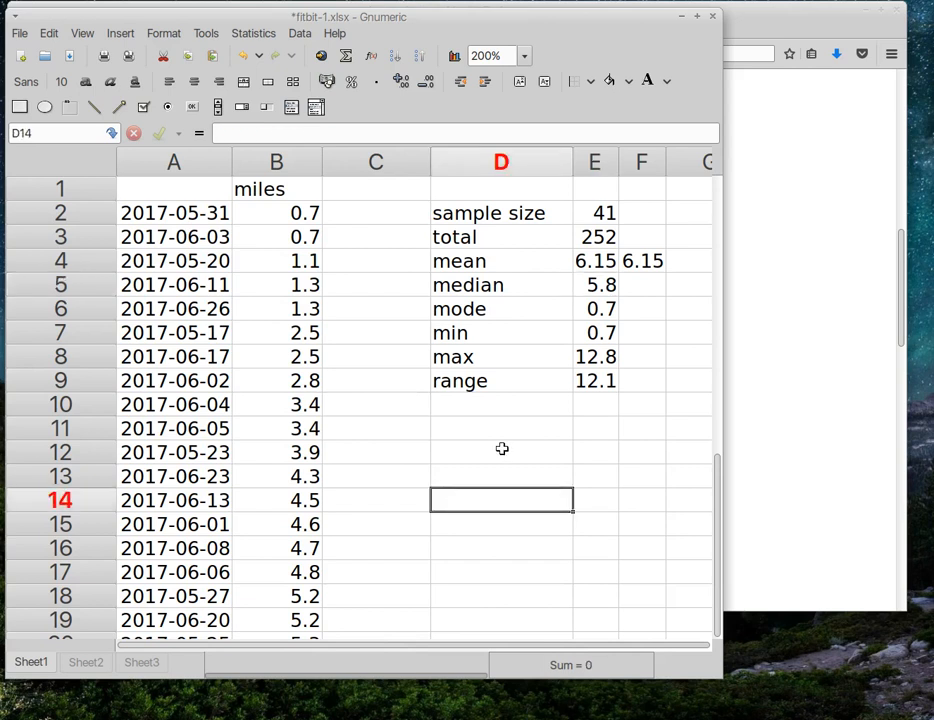
# Step: Enter the note 20-1-20 in cell D14 beneath the statistics block
pyautogui.write('20')
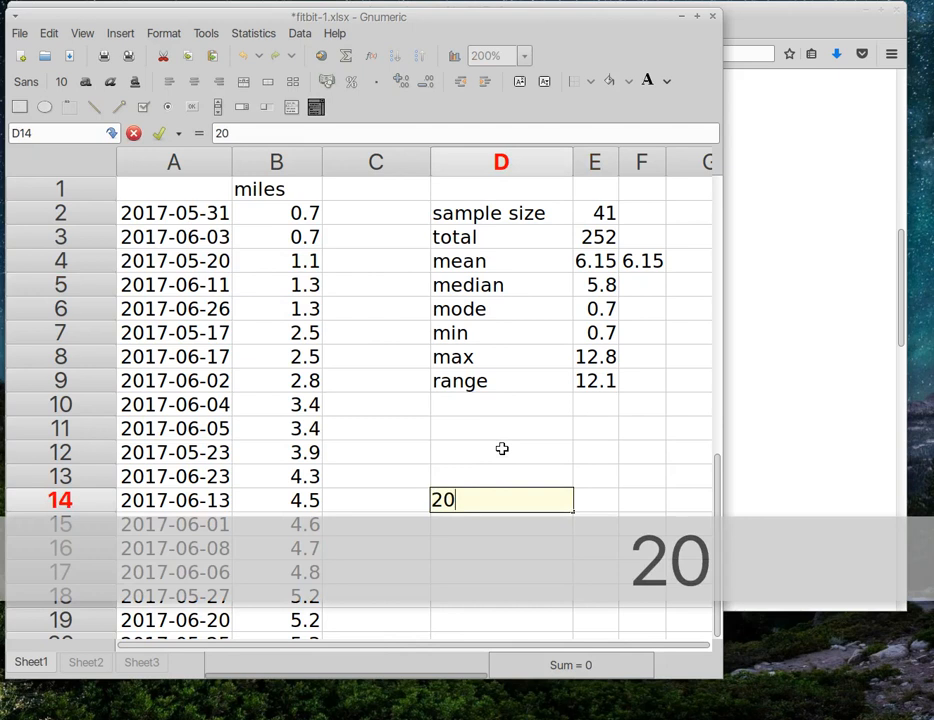
pyautogui.write('-1')
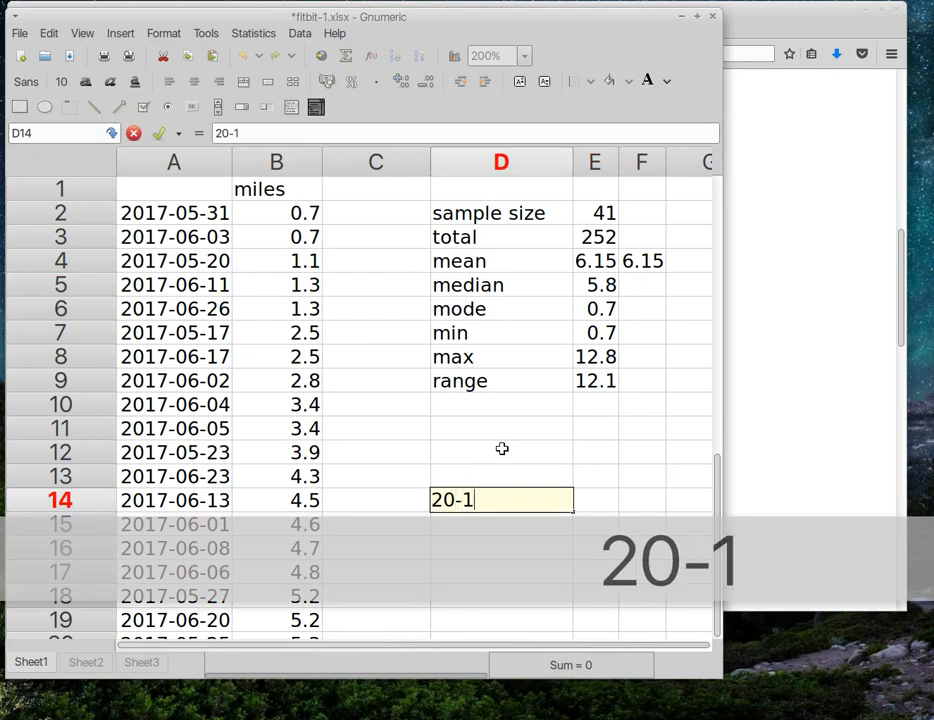
pyautogui.write('-20')
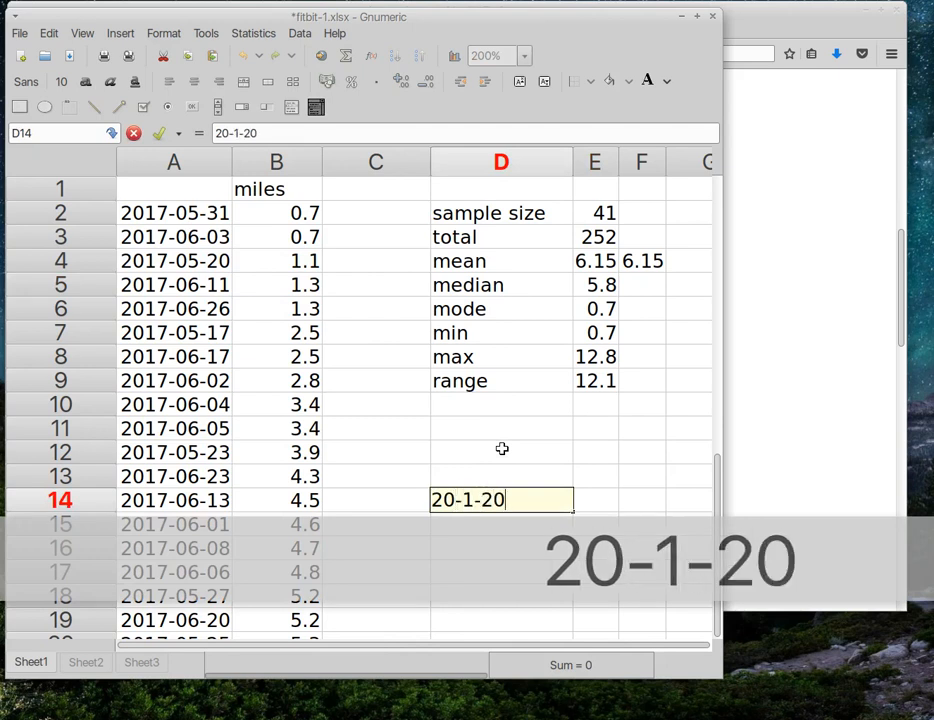
pyautogui.press('Return')
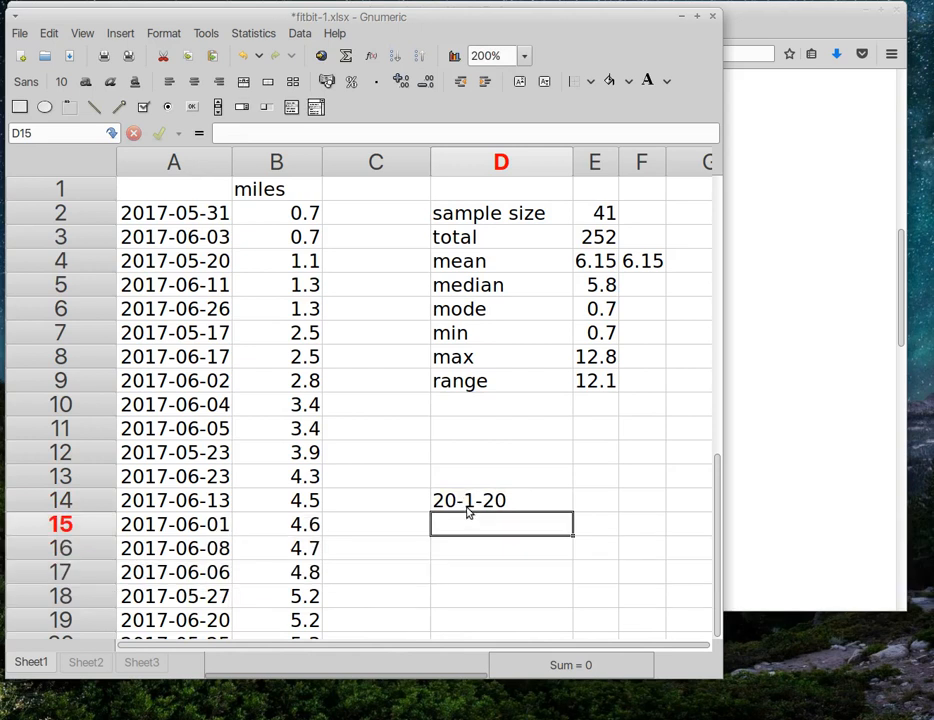
pyautogui.click(278, 214)
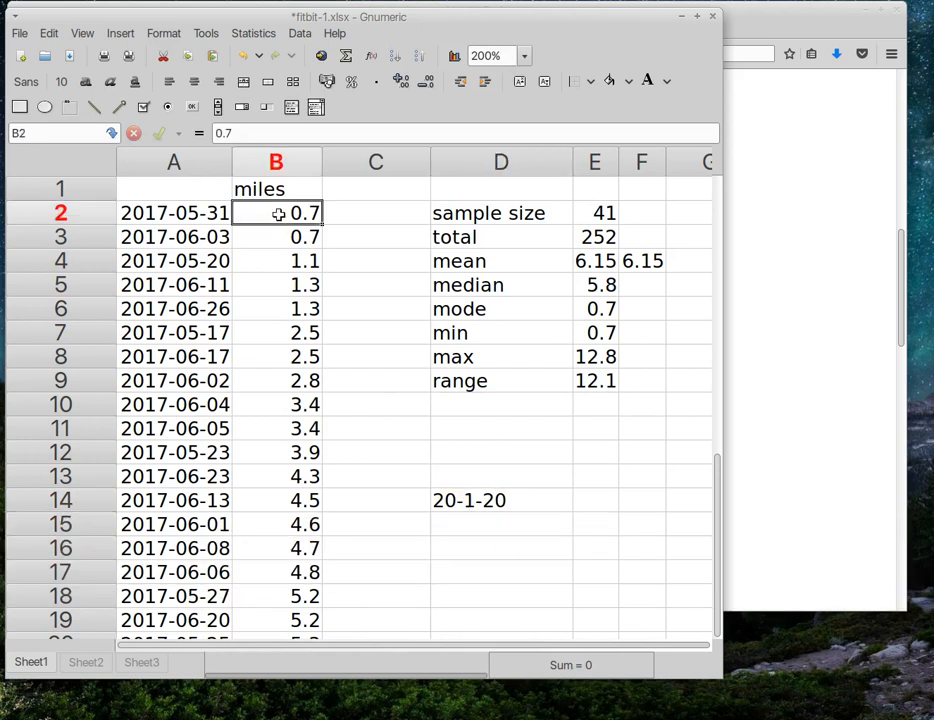
pyautogui.press('Down')
pyautogui.press('Down')
pyautogui.press('Down')
pyautogui.press('Down')
pyautogui.press('Down')
pyautogui.press('Down')
pyautogui.press('Down')
pyautogui.press('Down')
pyautogui.press('Down')
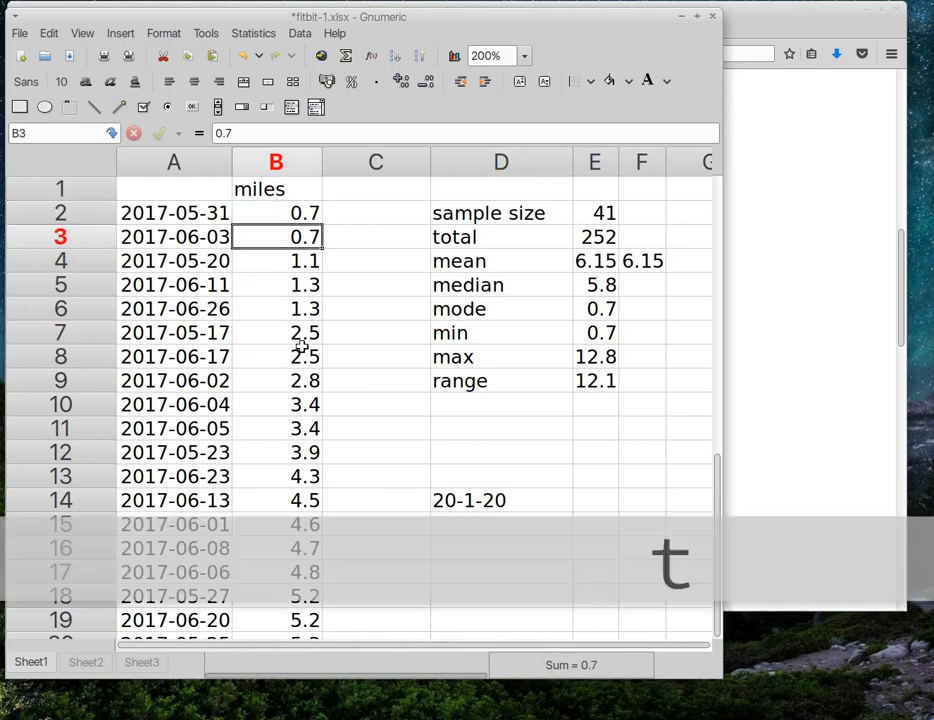
pyautogui.press('Down')
pyautogui.press('Down')
pyautogui.press('Down')
pyautogui.press('Down')
pyautogui.press('Down')
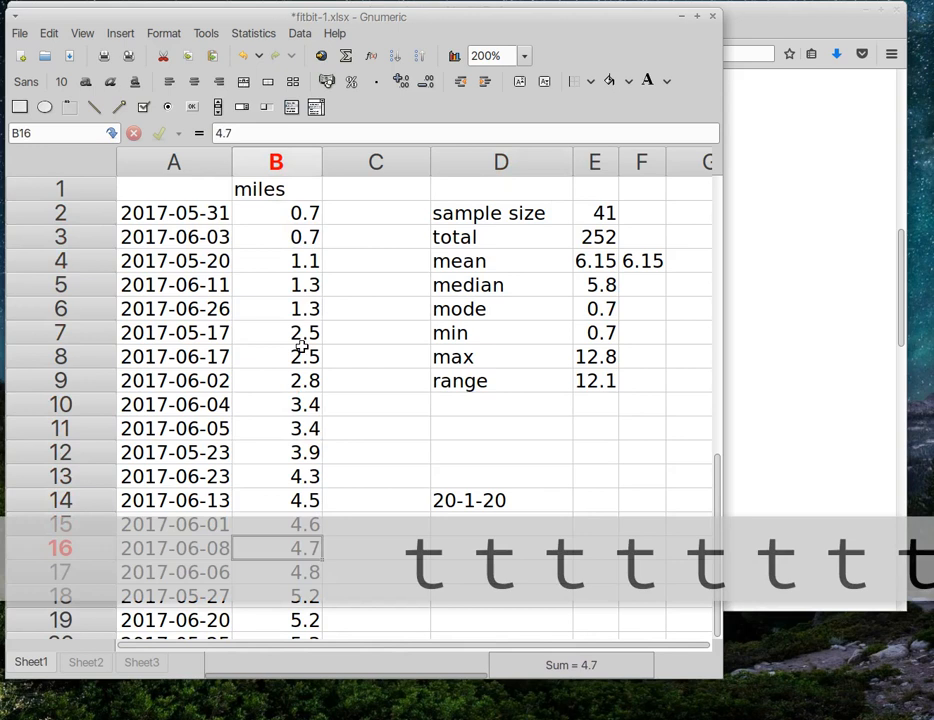
pyautogui.scroll(-4, 327, 408)
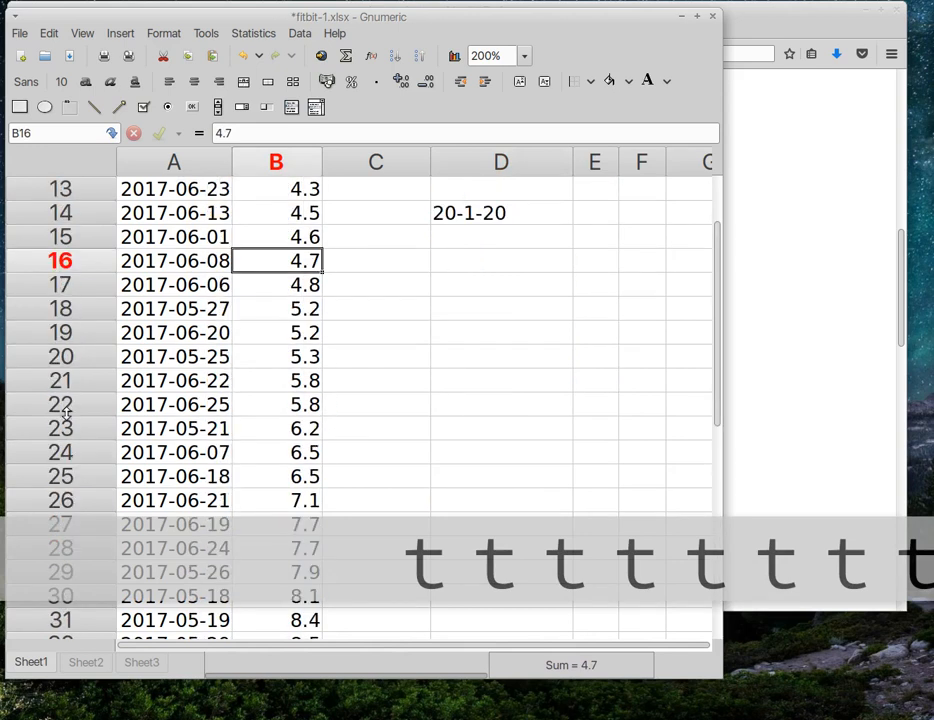
pyautogui.click(281, 405)
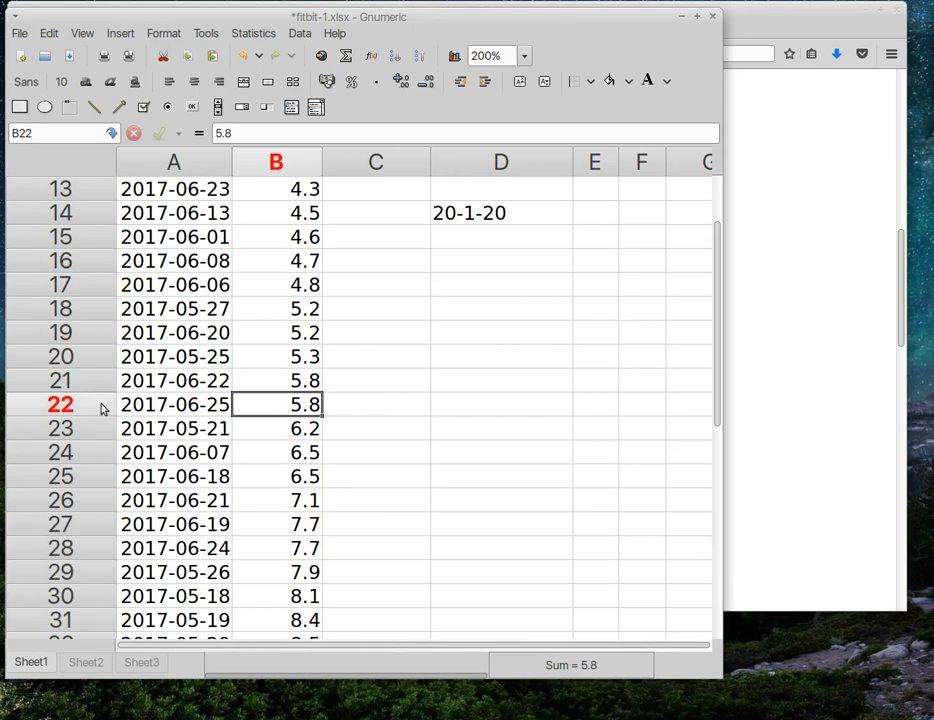
pyautogui.scroll(4, 346, 431)
pyautogui.scroll(-2, 311, 427)
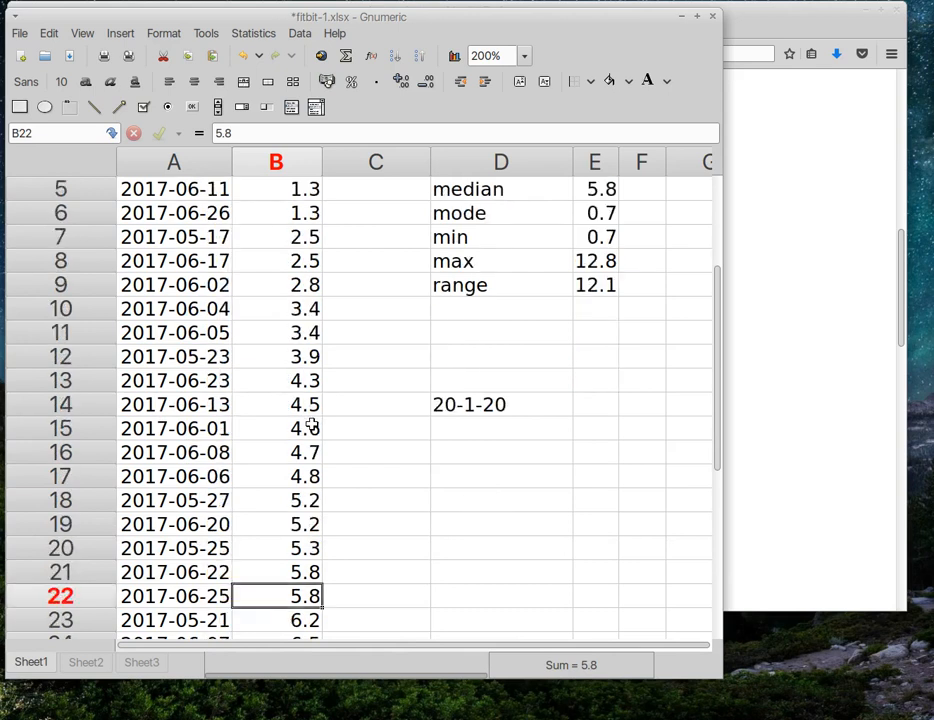
pyautogui.scroll(-3, 311, 427)
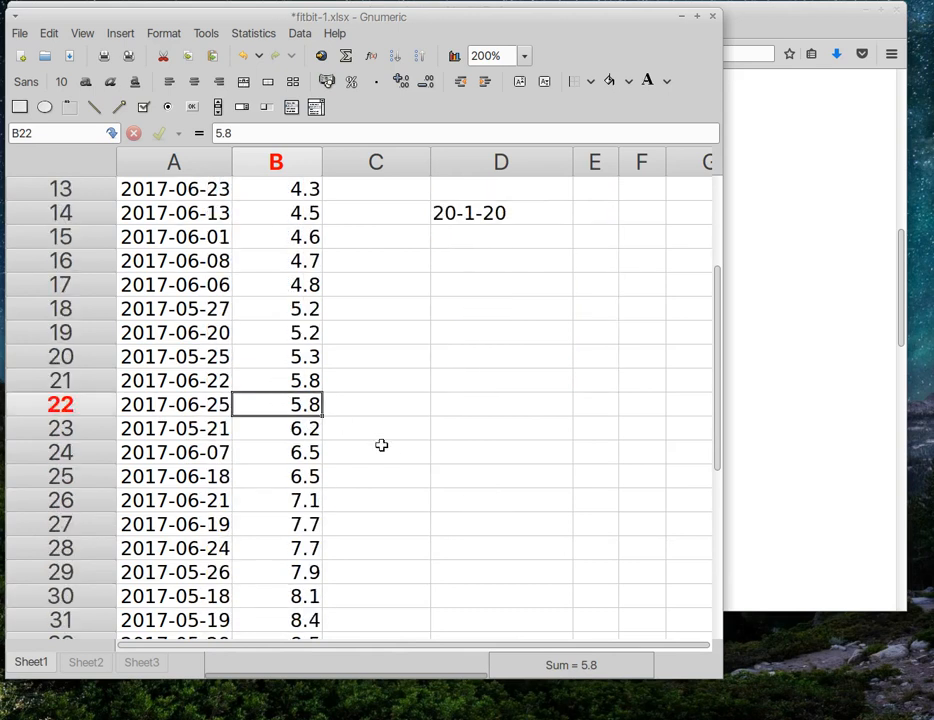
pyautogui.scroll(4, 381, 445)
pyautogui.click(592, 285)
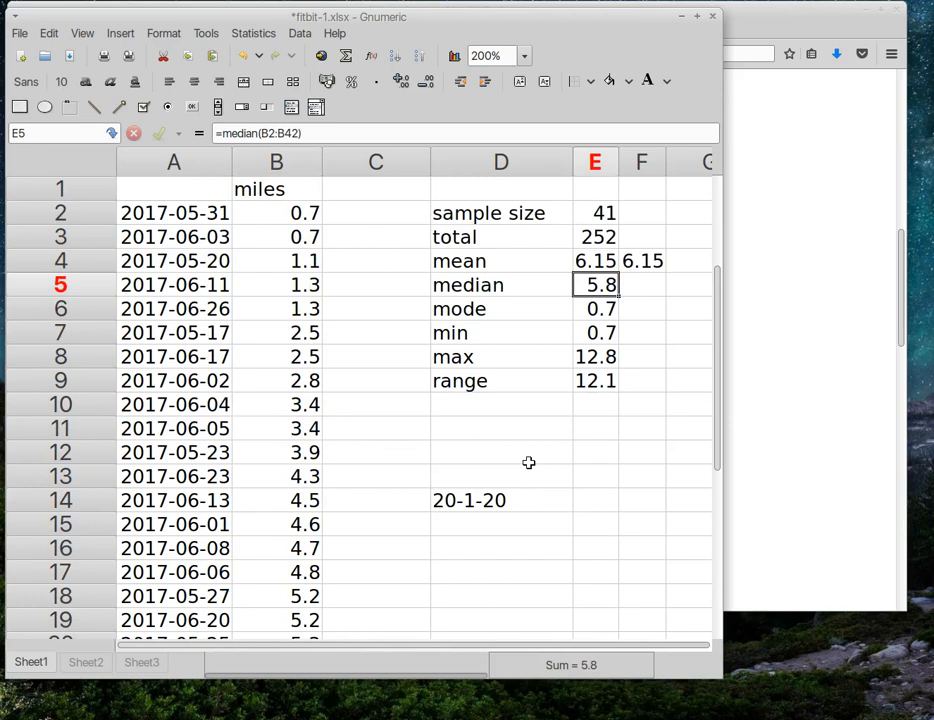
pyautogui.click(603, 307)
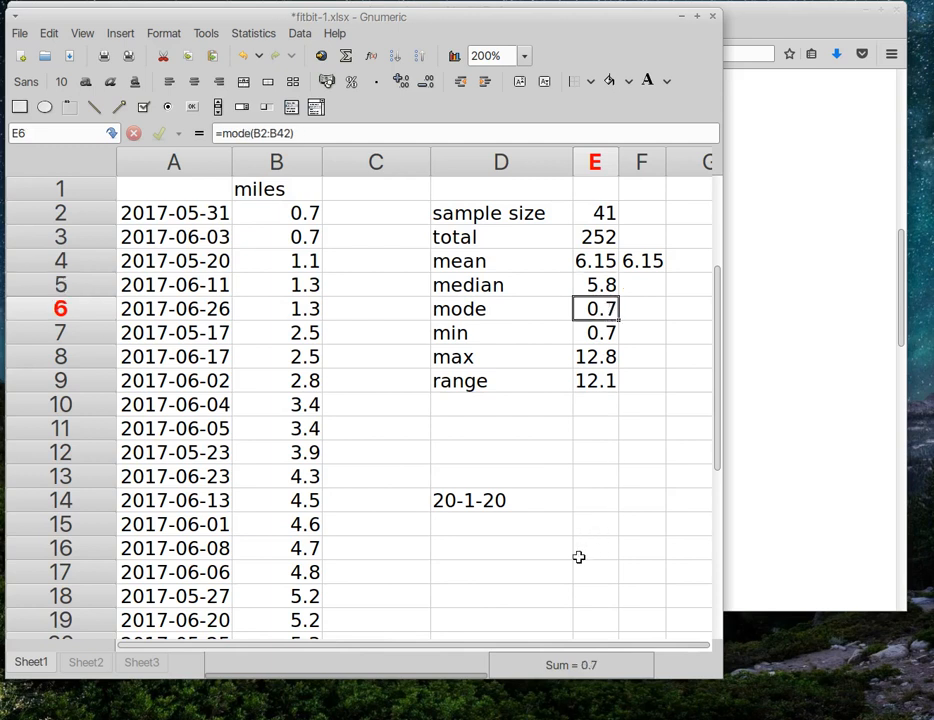
pyautogui.click(309, 213)
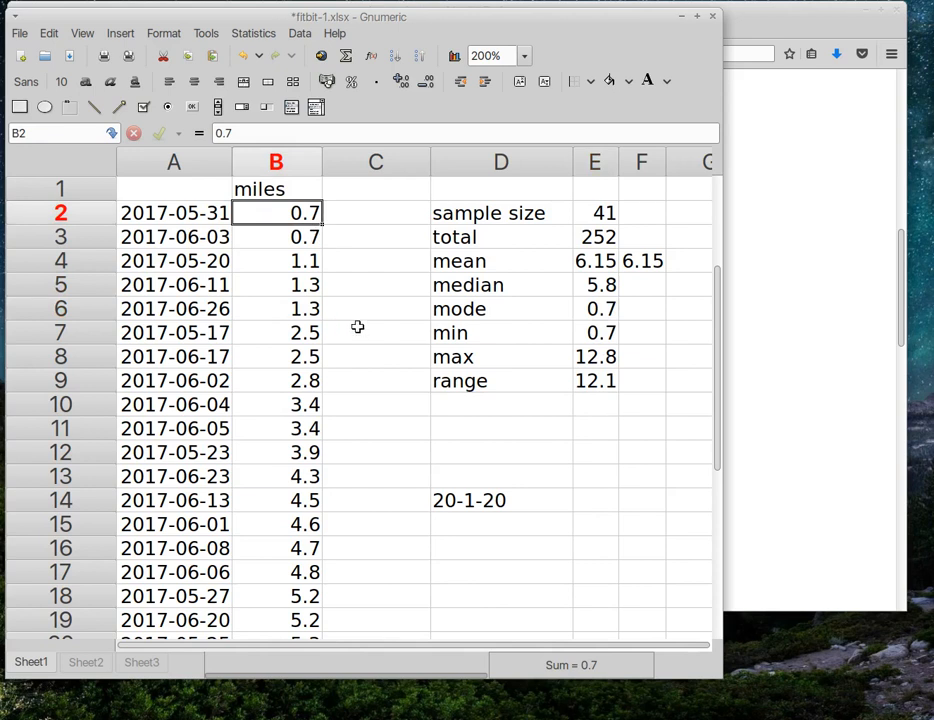
pyautogui.click(308, 240)
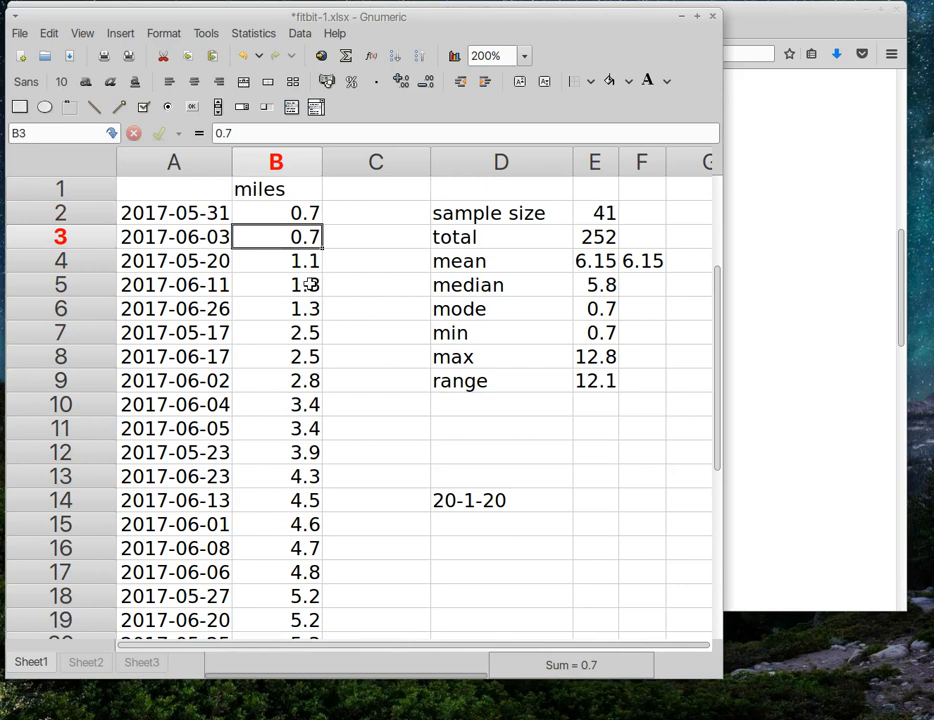
pyautogui.click(310, 285)
pyautogui.click(311, 307)
pyautogui.click(312, 338)
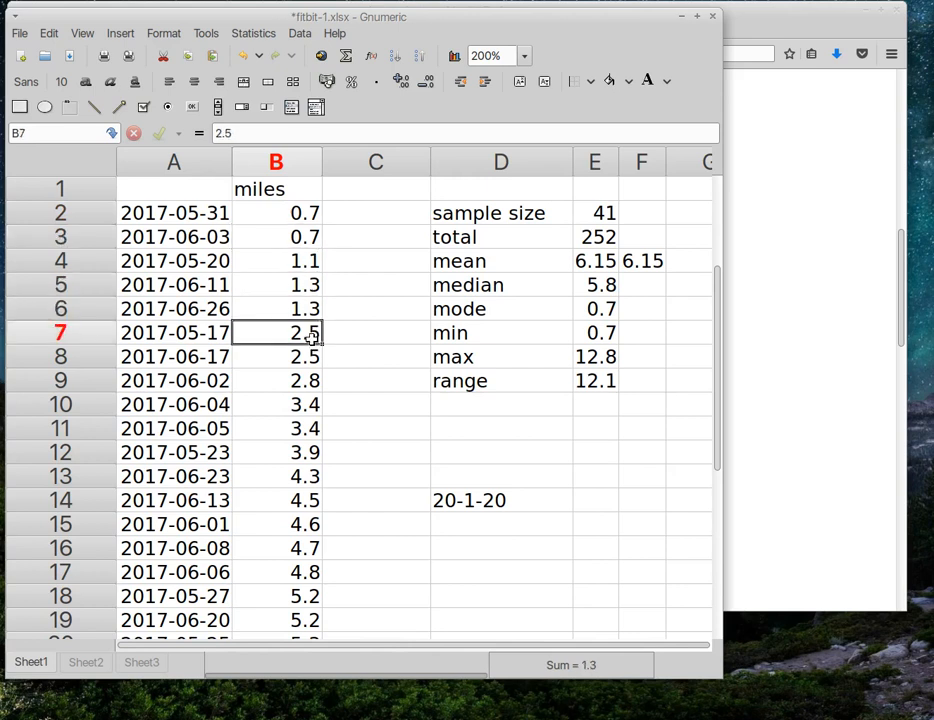
pyautogui.click(308, 358)
pyautogui.click(310, 404)
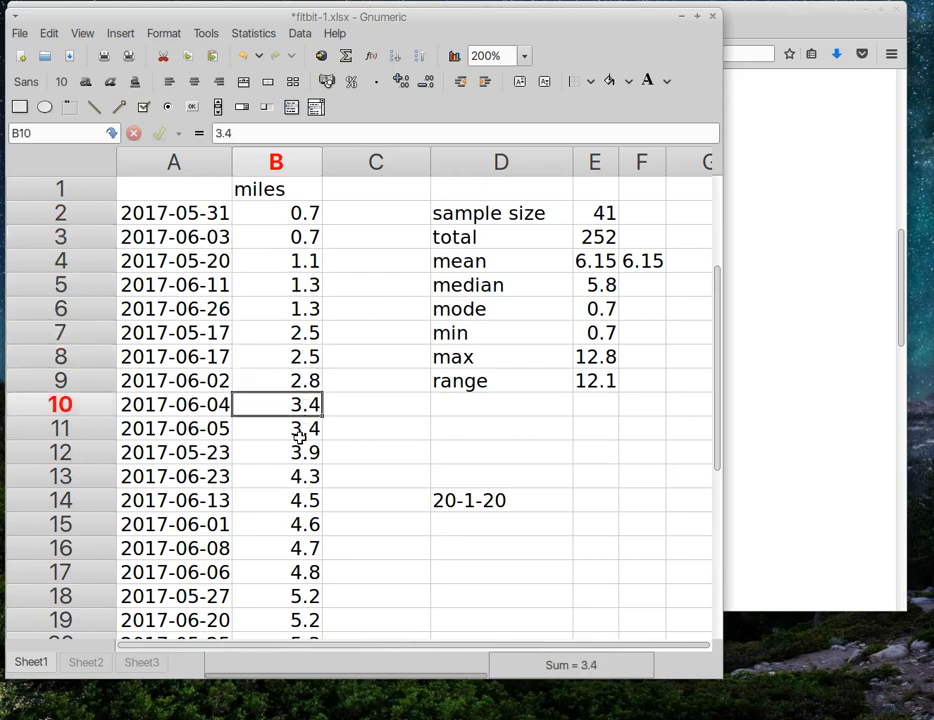
pyautogui.click(299, 432)
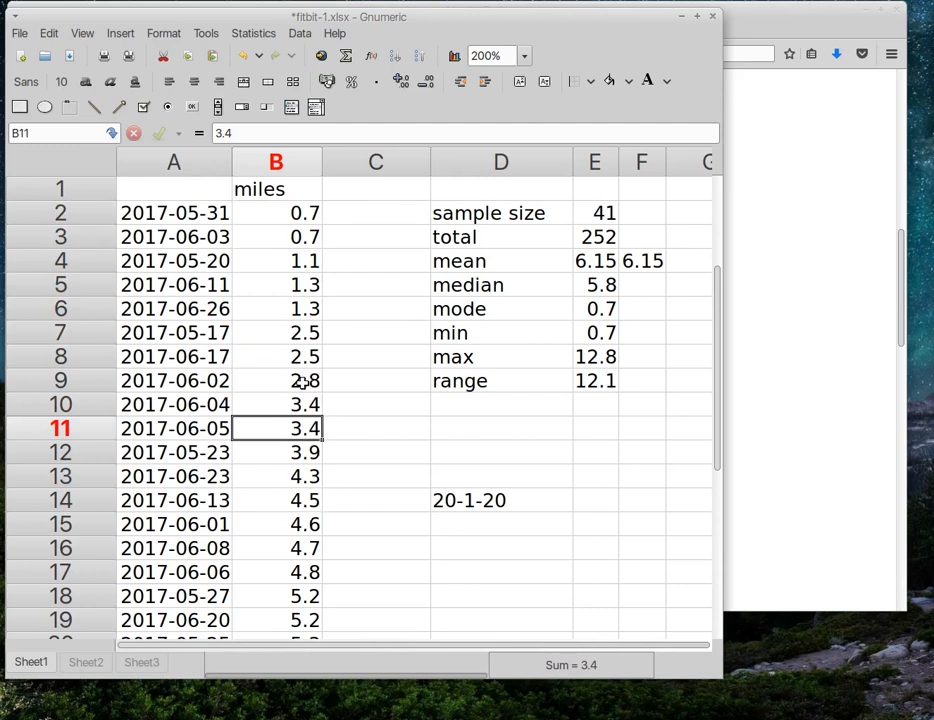
pyautogui.click(310, 213)
pyautogui.click(305, 237)
pyautogui.click(305, 212)
pyautogui.click(308, 240)
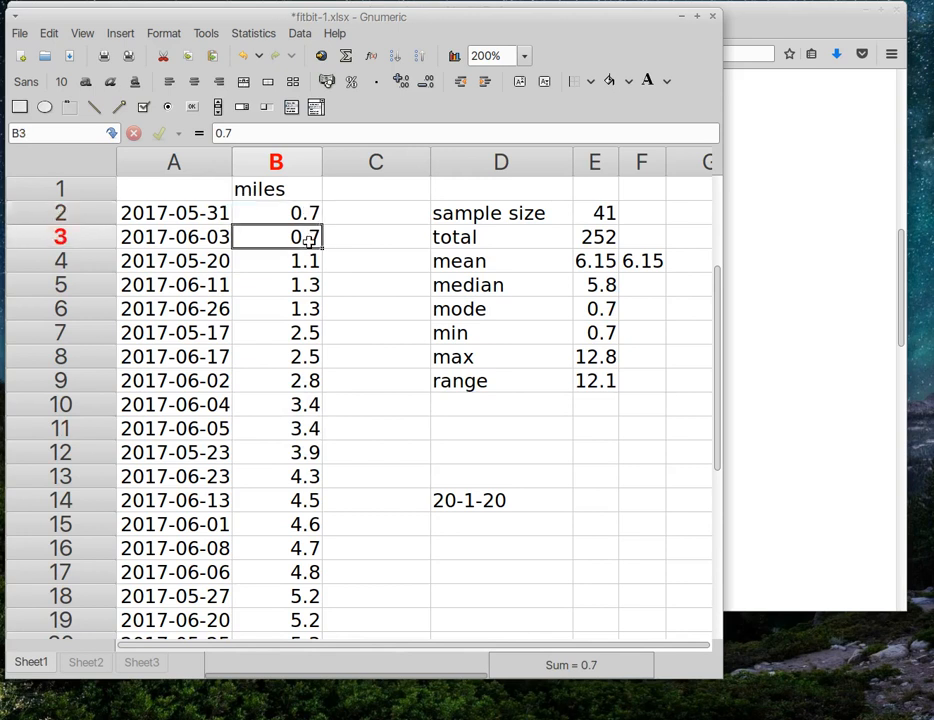
pyautogui.click(598, 309)
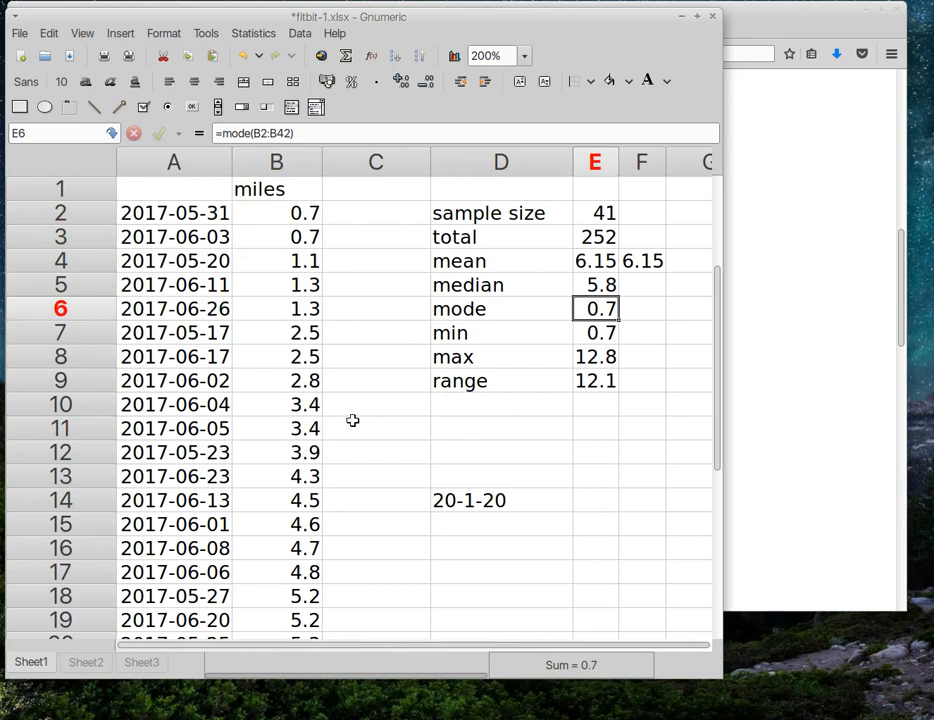
pyautogui.scroll(-4, 352, 420)
pyautogui.click(307, 452)
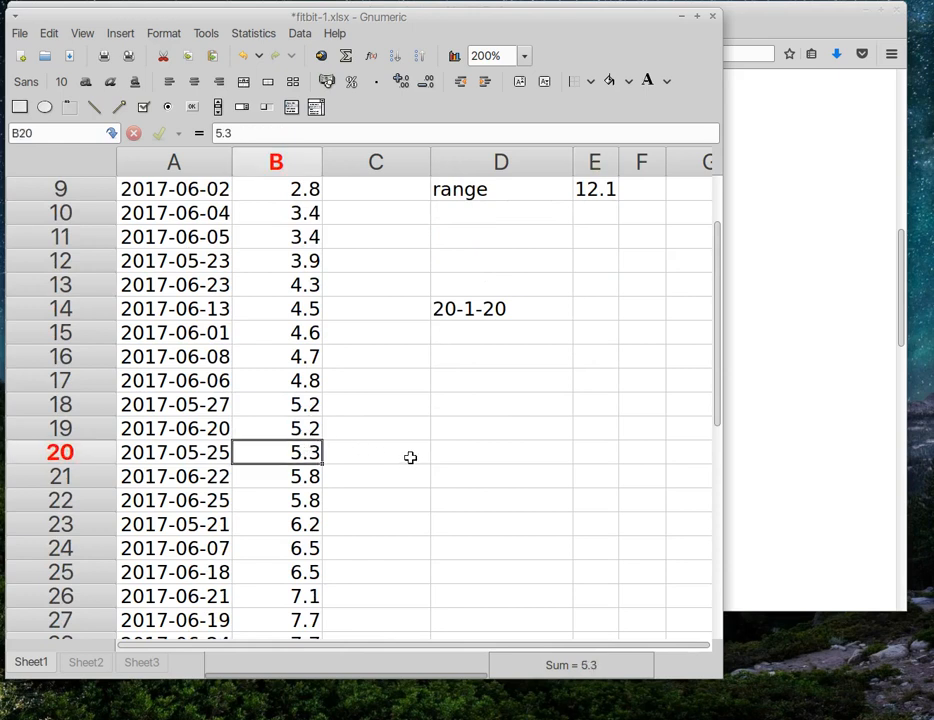
# Step: Change B20 from 5.3 to 5.2 and confirm the mode in E6 now reads 5.2
pyautogui.scroll(3, 403, 458)
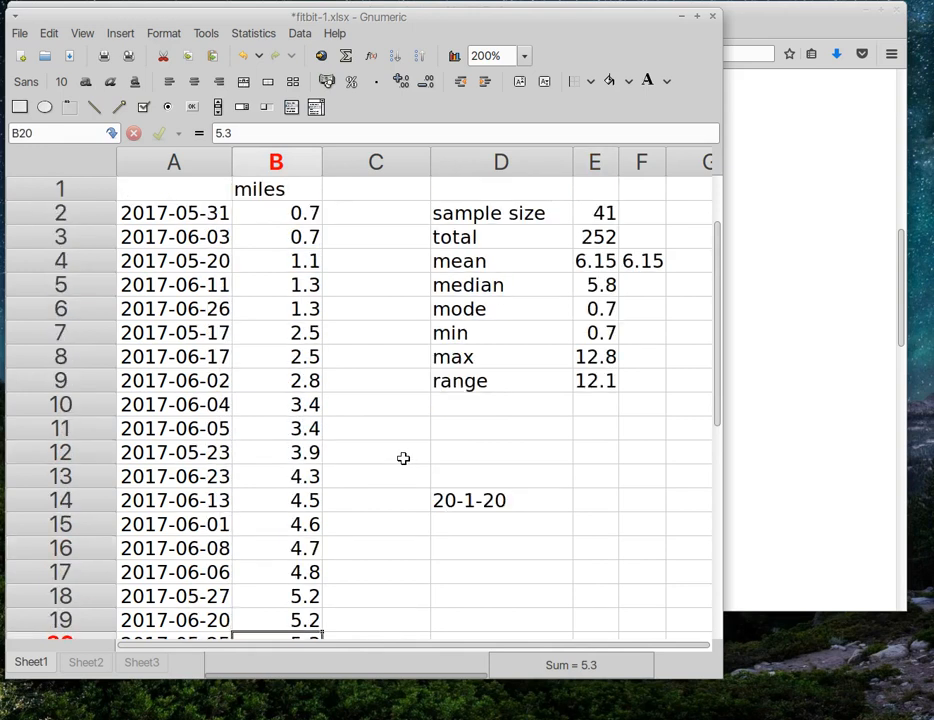
pyautogui.scroll(-2, 370, 500)
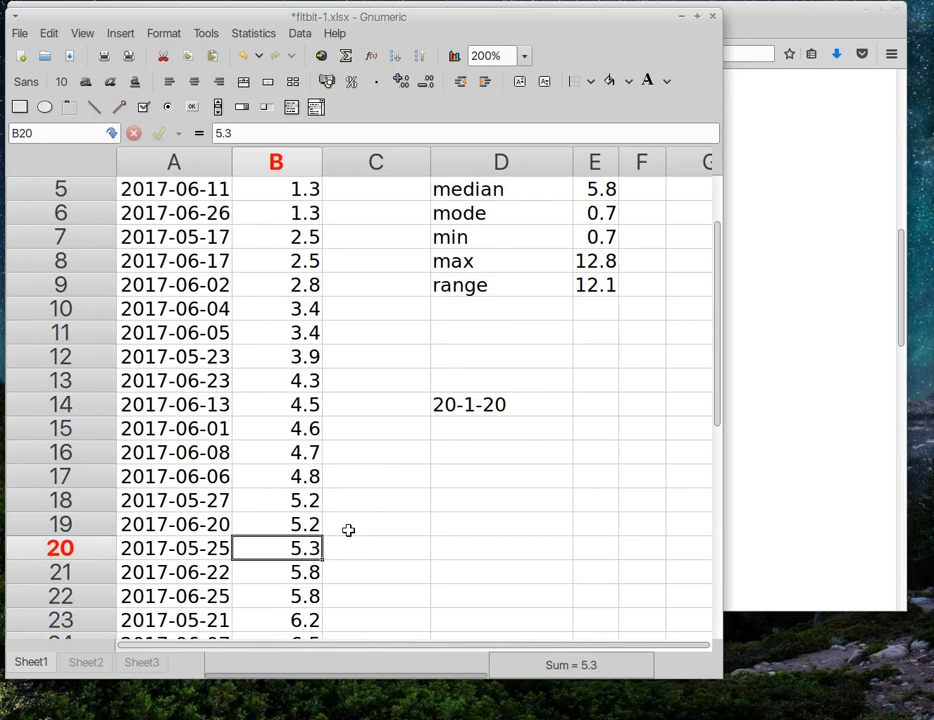
pyautogui.write('5.2')
pyautogui.press('Return')
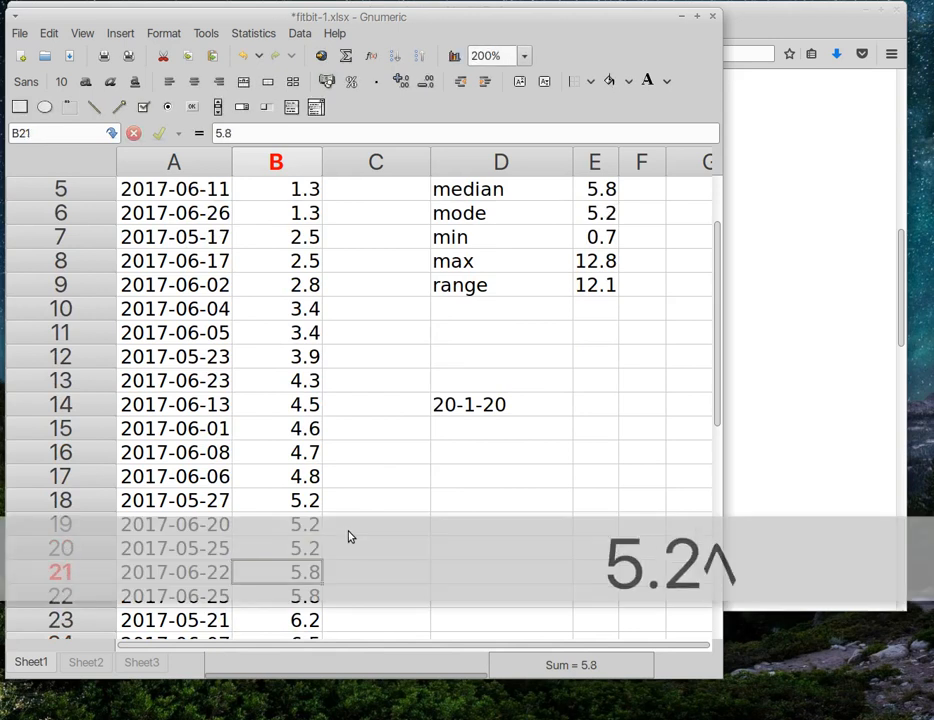
pyautogui.click(648, 404)
pyautogui.click(616, 221)
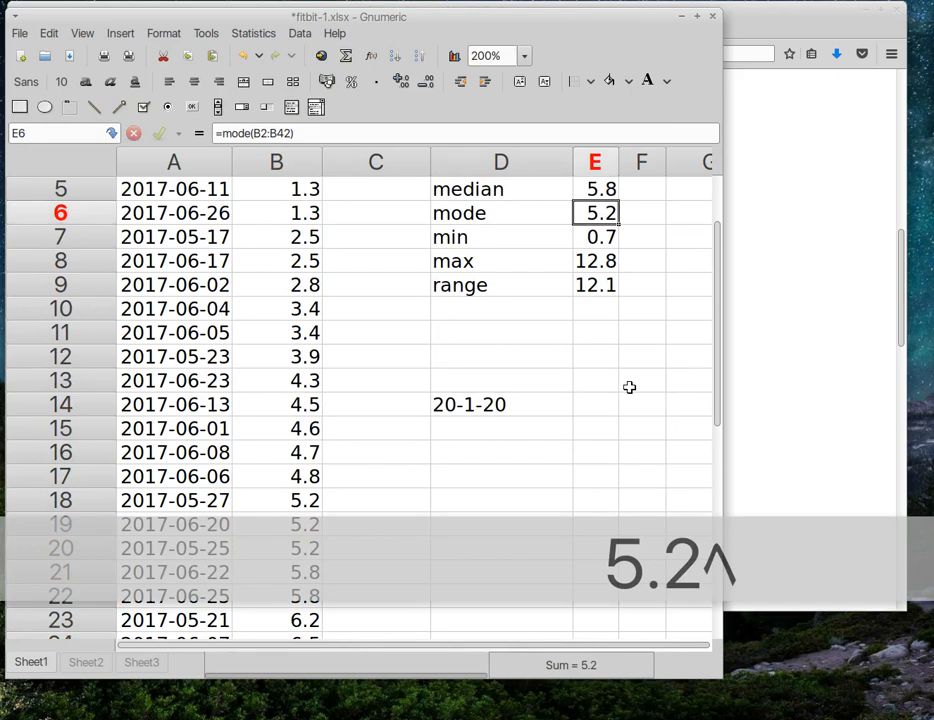
pyautogui.scroll(2, 629, 387)
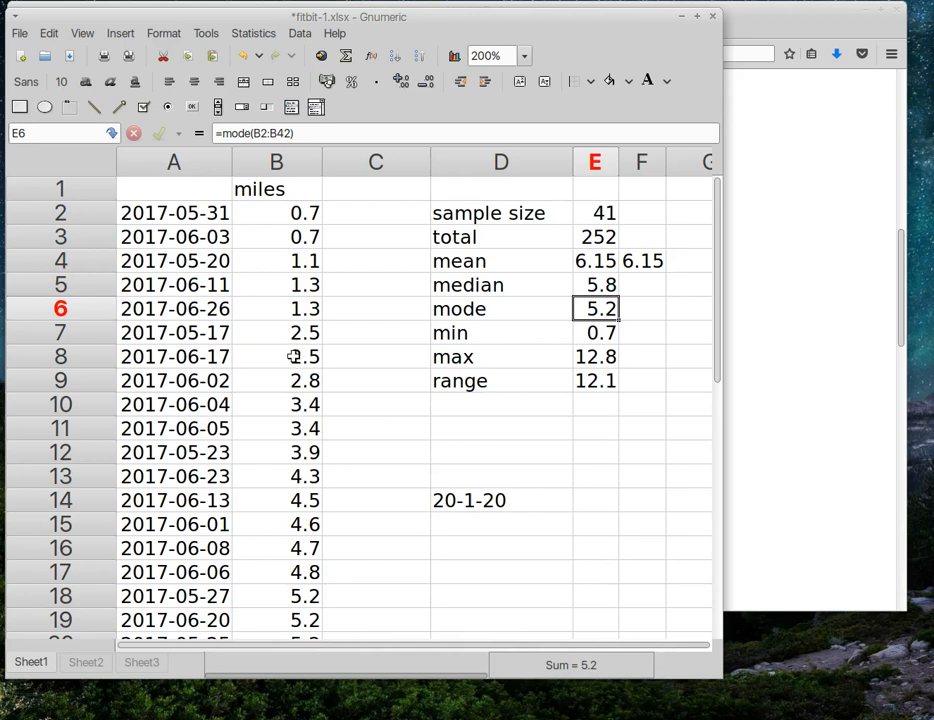
pyautogui.click(310, 452)
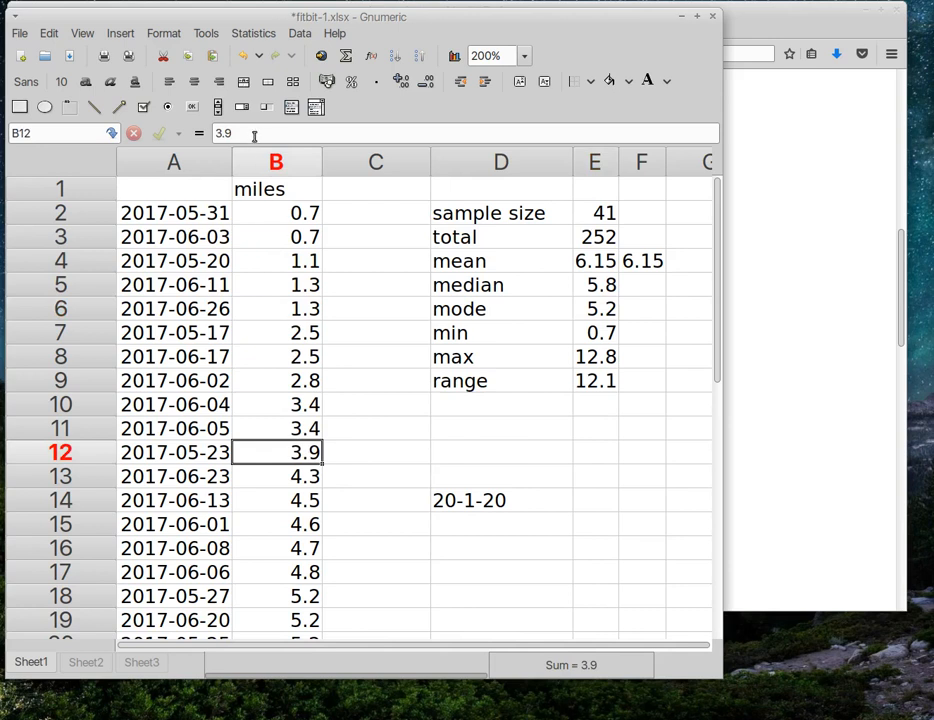
pyautogui.moveTo(232, 133); pyautogui.dragTo(203, 141)
pyautogui.write('9')
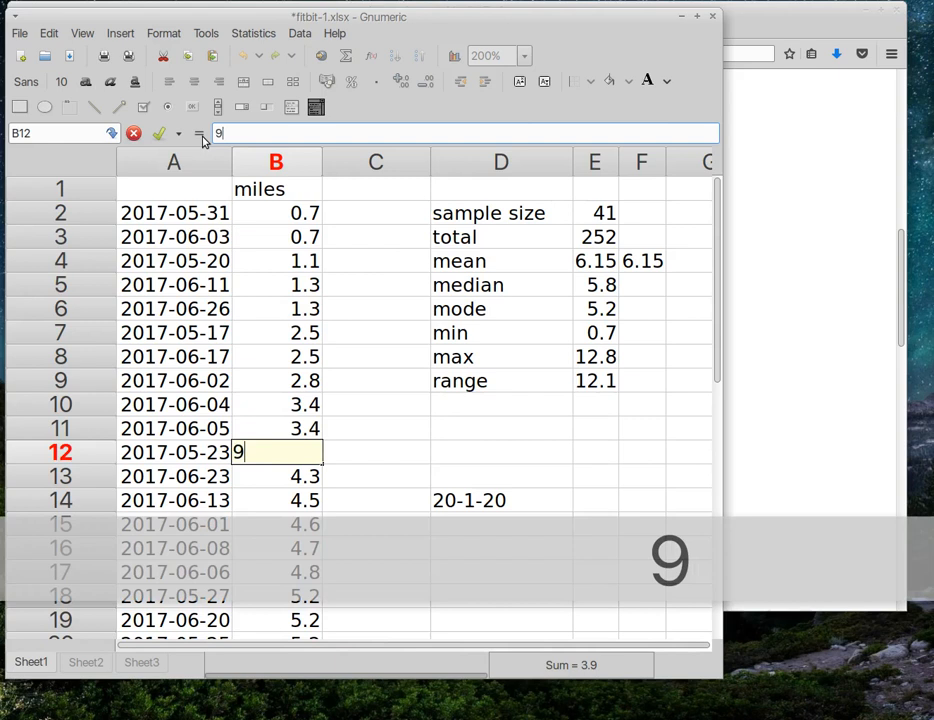
pyautogui.write('.3')
pyautogui.press('Return')
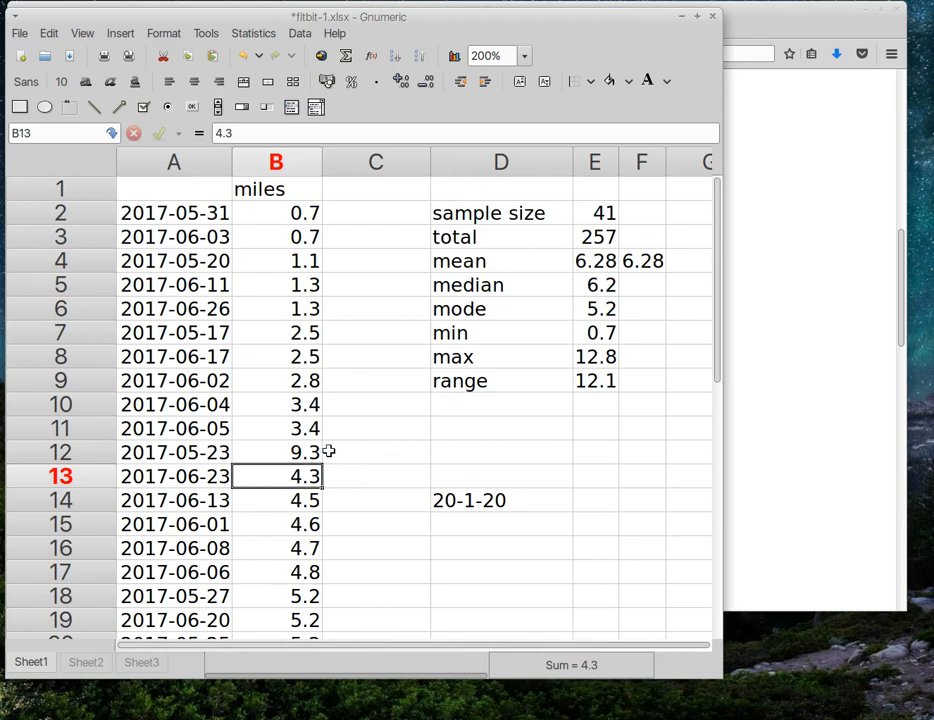
pyautogui.hotkey('ctrl', 'z')
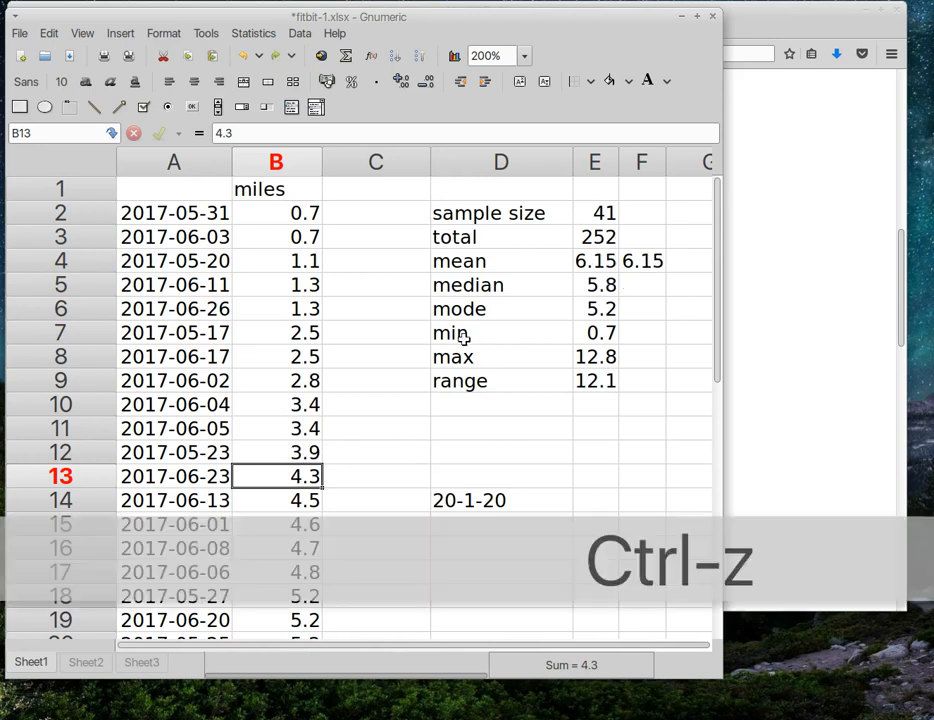
pyautogui.click(312, 455)
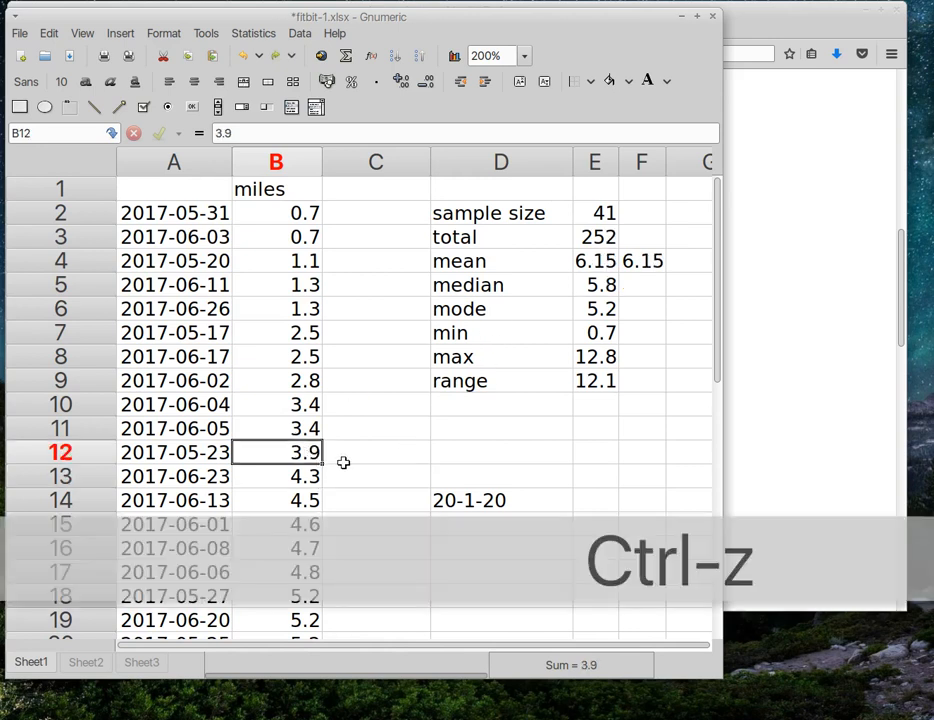
pyautogui.click(583, 263)
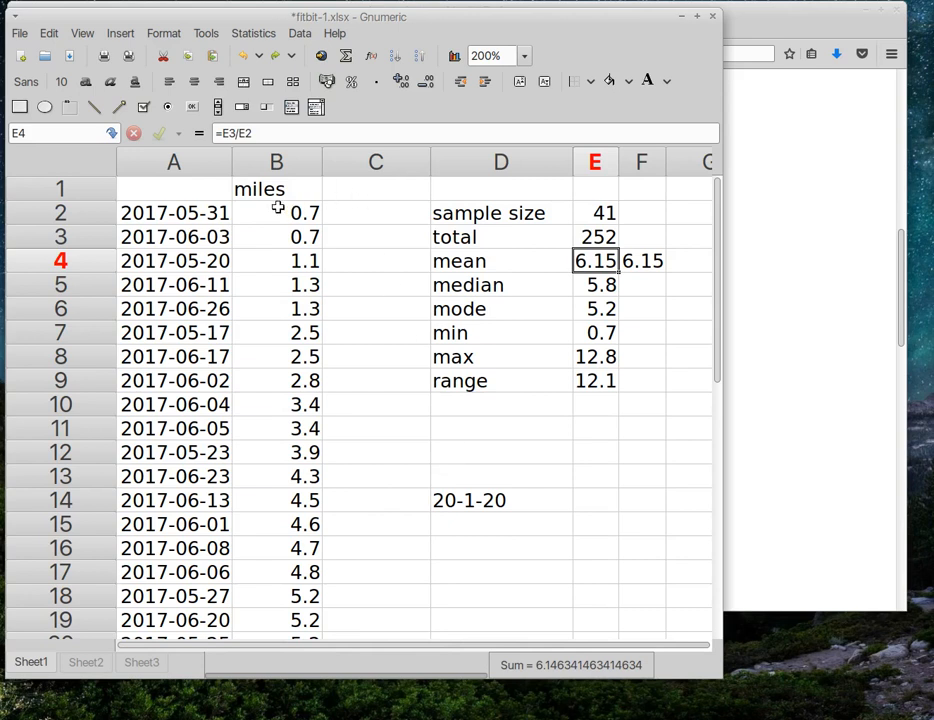
# Step: Label C1 'km' and enter =b2*1.61 in C2 to convert miles to kilometres
pyautogui.click(347, 192)
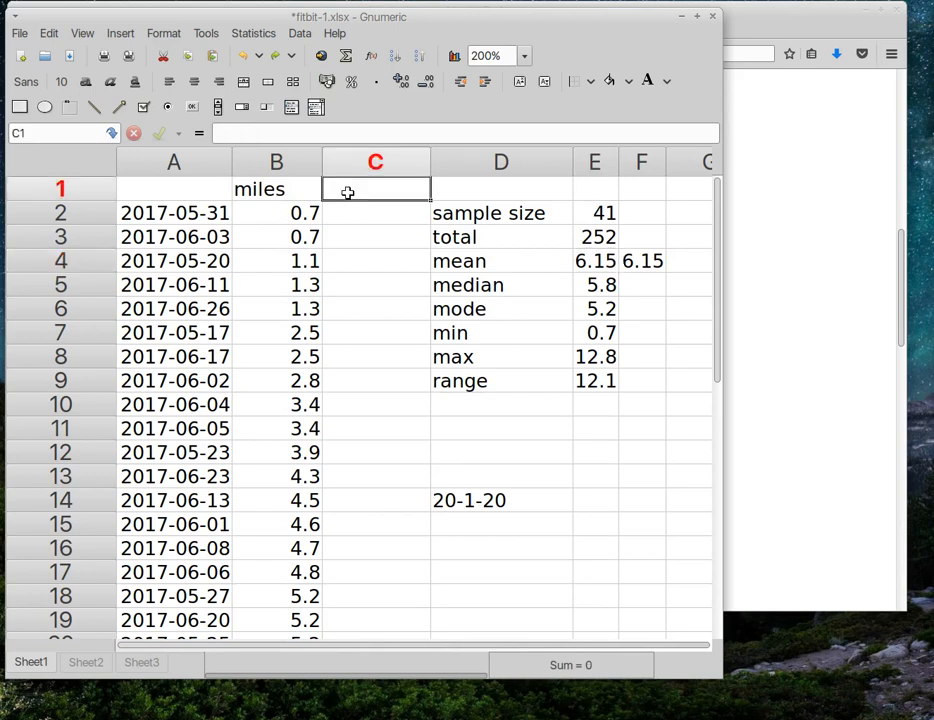
pyautogui.write('km')
pyautogui.press('Return')
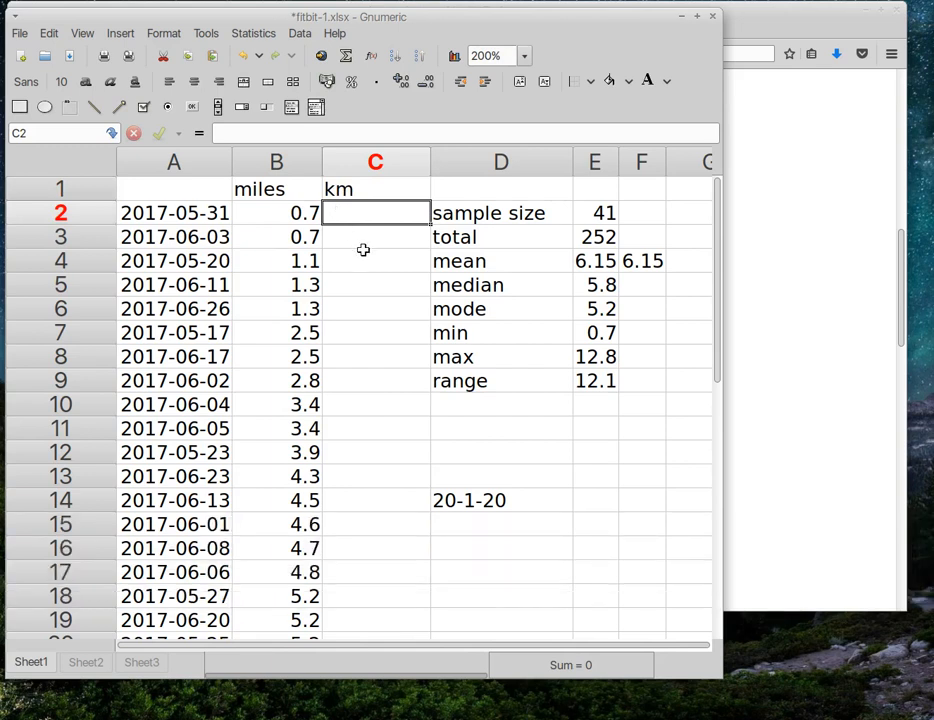
pyautogui.write('=')
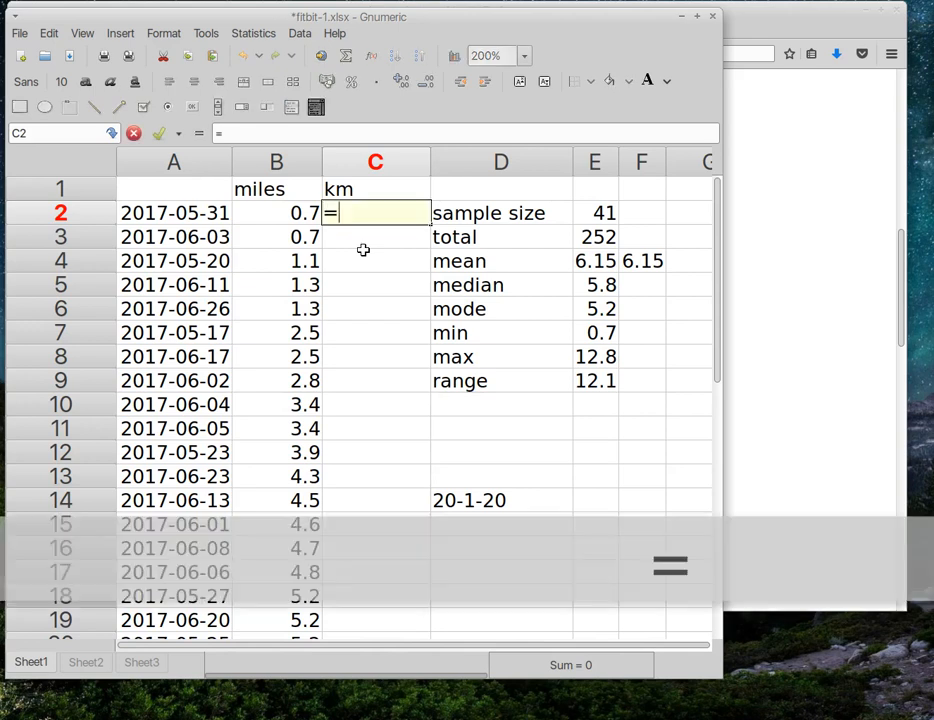
pyautogui.write('b2')
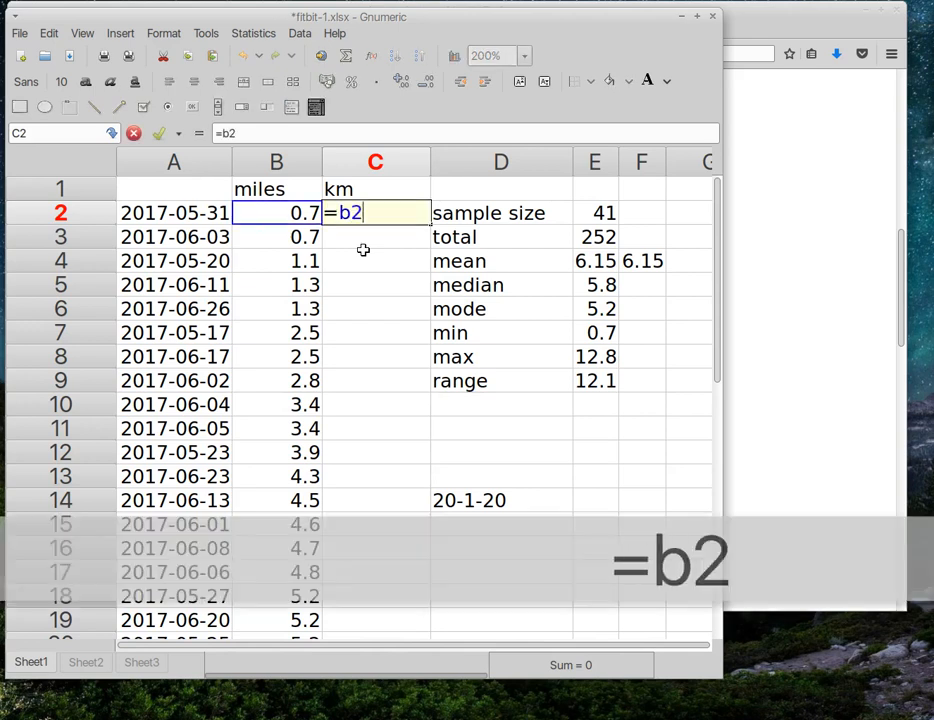
pyautogui.write('*1.61')
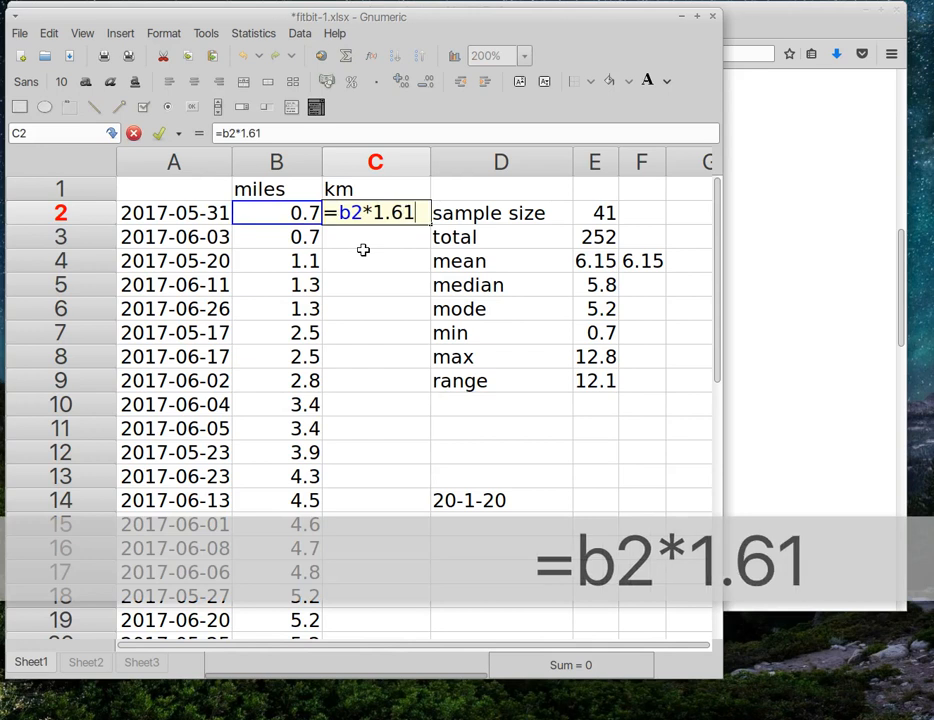
pyautogui.press('Return')
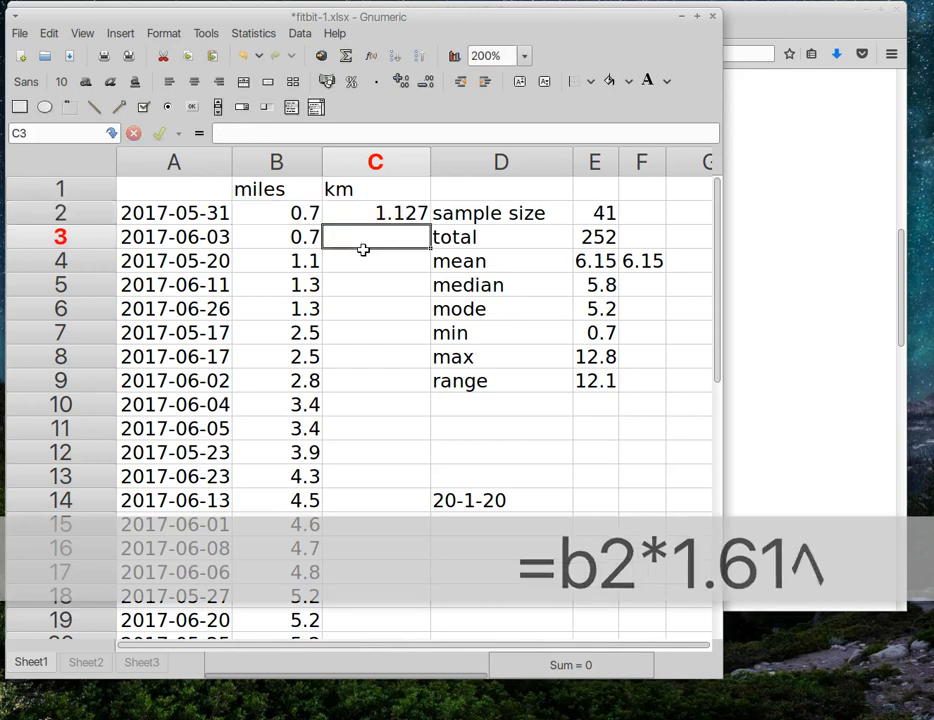
# Step: Autofill the =b2*1.61 formula from C2 down column C and check the converted values
pyautogui.click(380, 214)
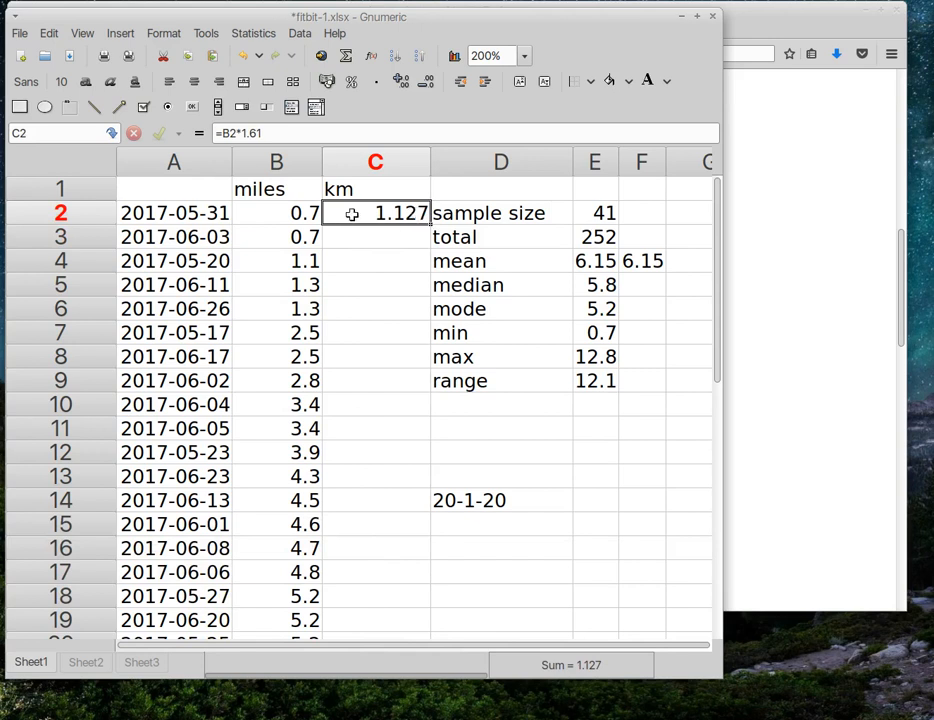
pyautogui.doubleClick(431, 225)
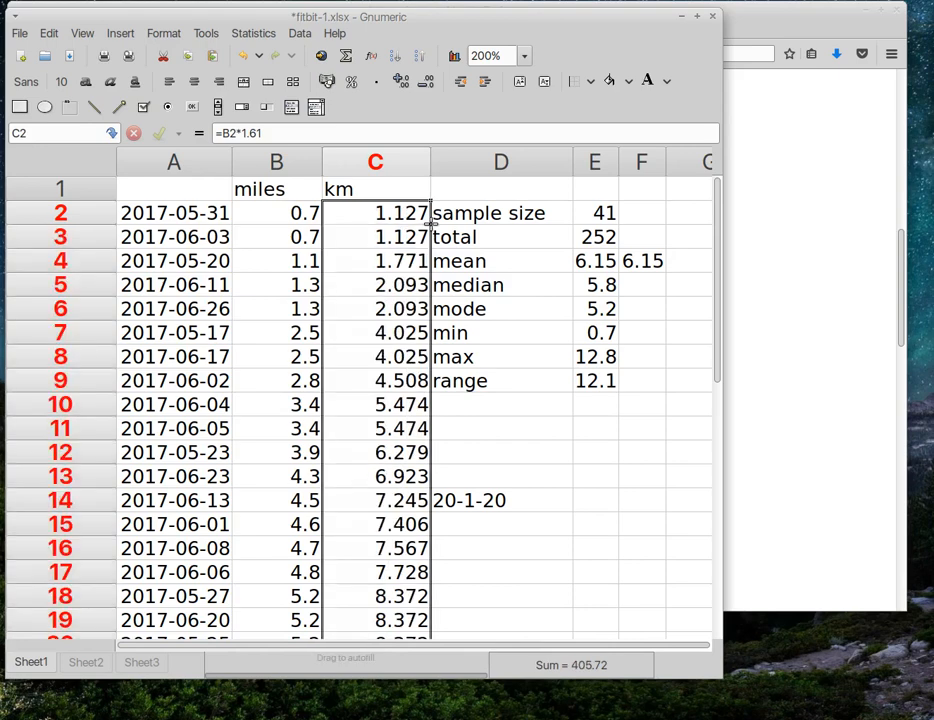
pyautogui.scroll(-1, 405, 255)
pyautogui.scroll(-4, 410, 262)
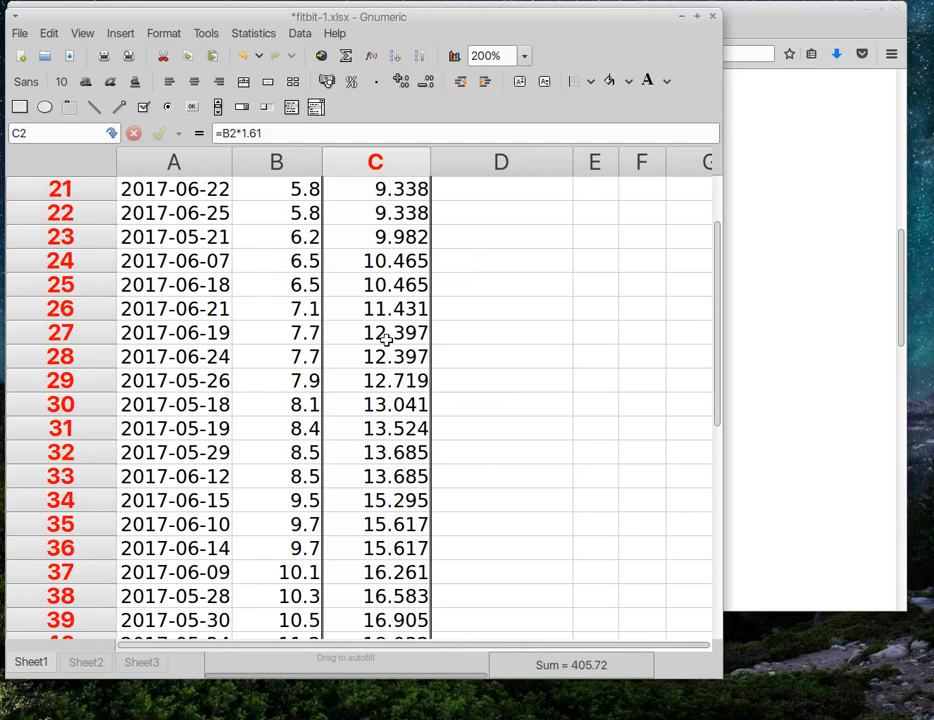
pyautogui.click(319, 408)
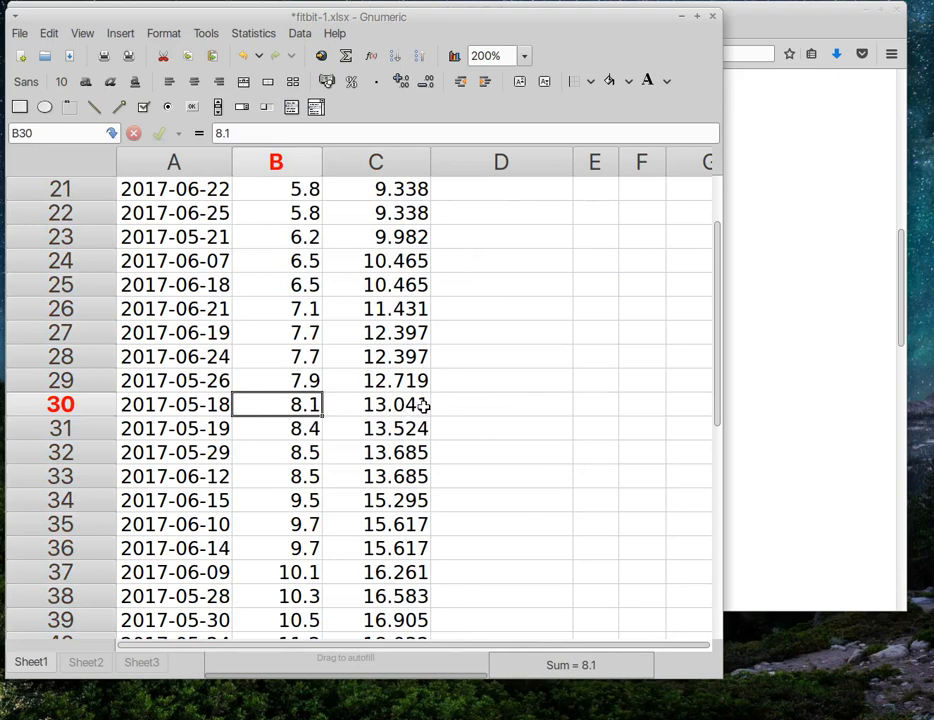
pyautogui.scroll(-2, 406, 400)
pyautogui.scroll(2, 404, 392)
pyautogui.scroll(10, 404, 390)
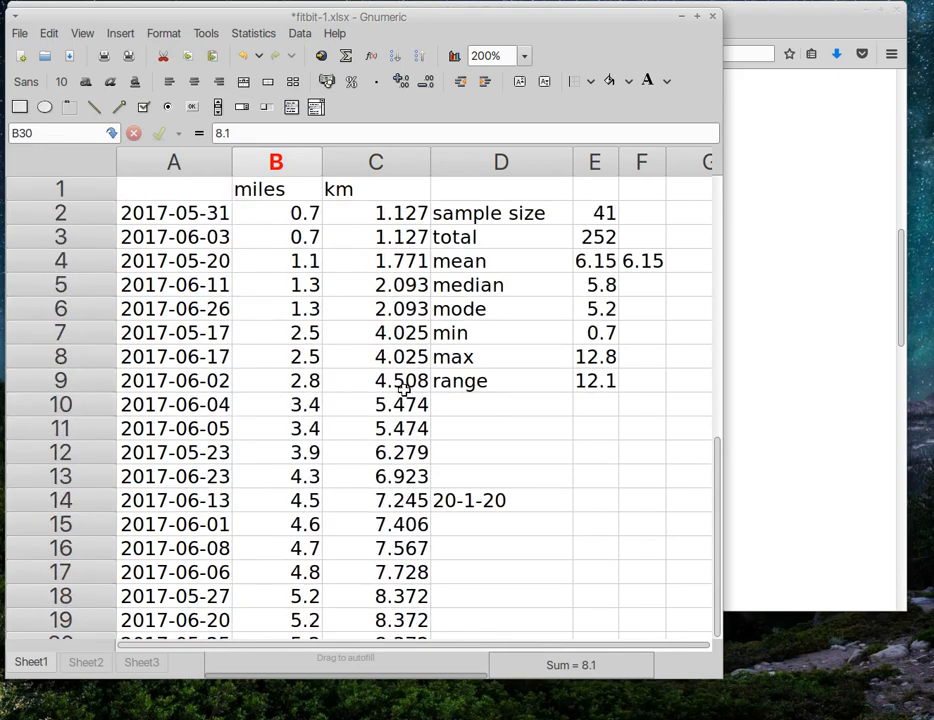